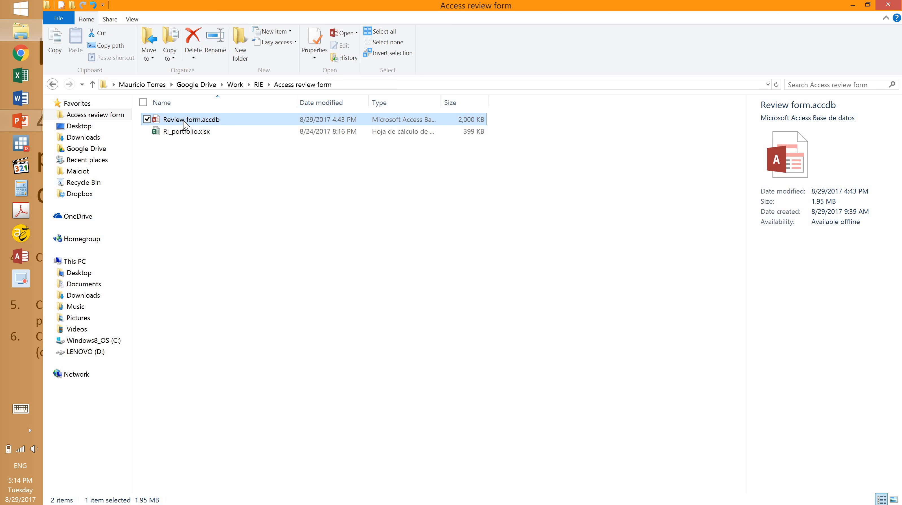
Step: Open the Review form.accdb database in a maximized window and start the Form Wizard
double_click(184, 121)
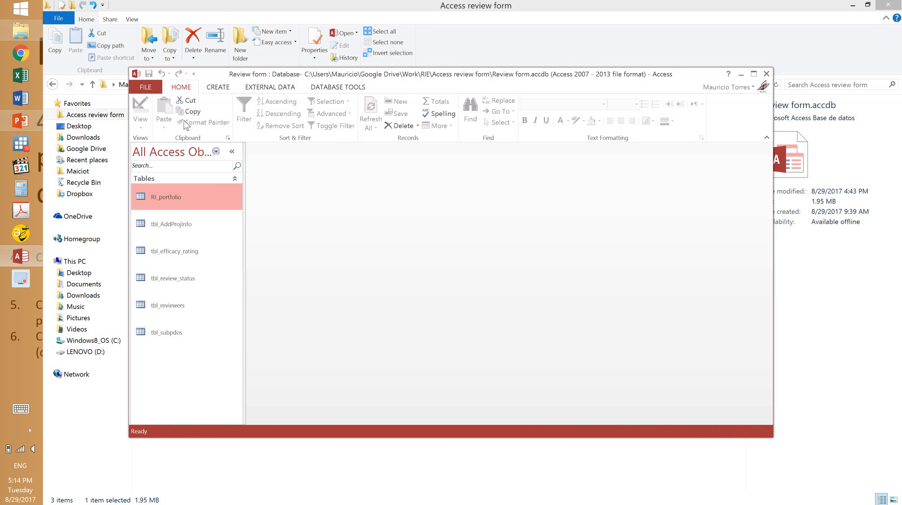
left_click(754, 74)
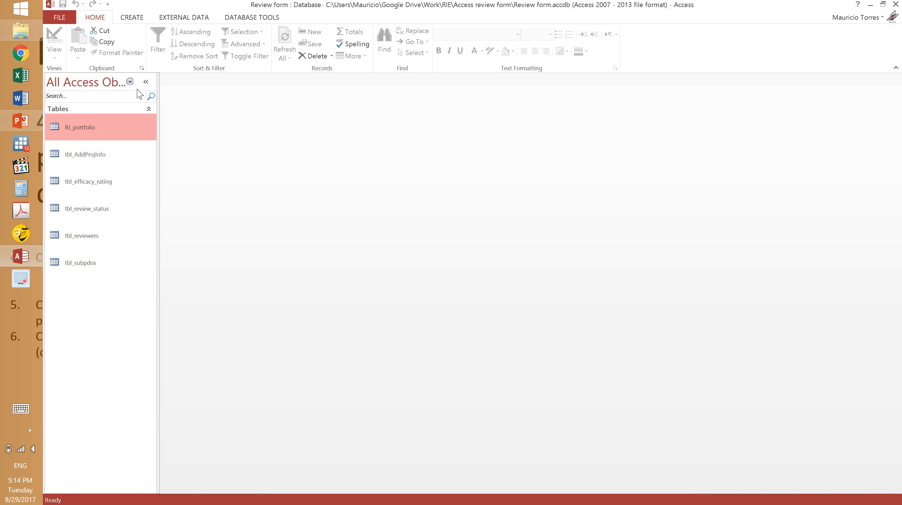
left_click(143, 18)
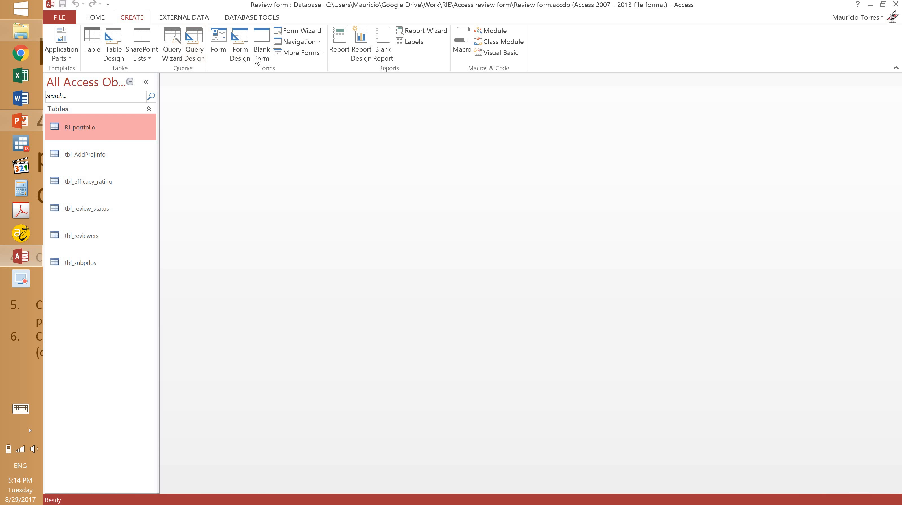
left_click(307, 32)
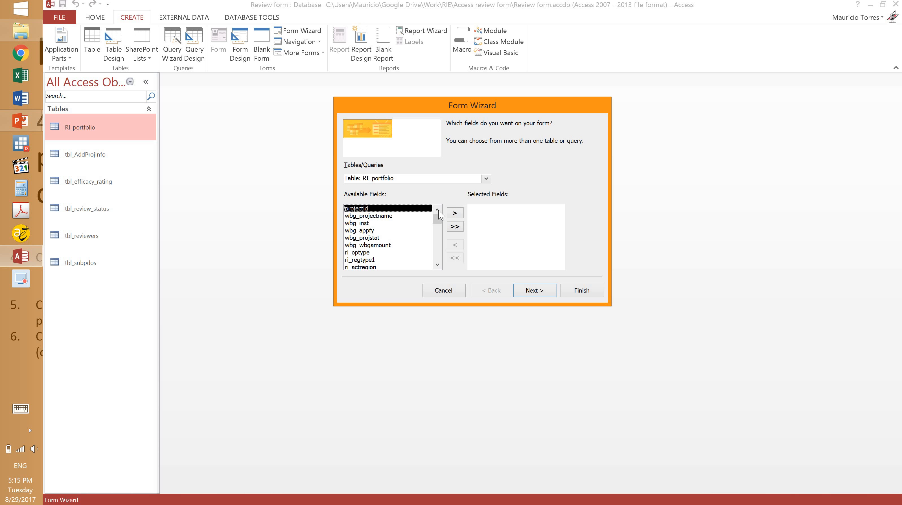
Step: Add the projectid and wbg_projectname fields from RI_portfolio to the form and accept the Columnar layout
left_click(454, 214)
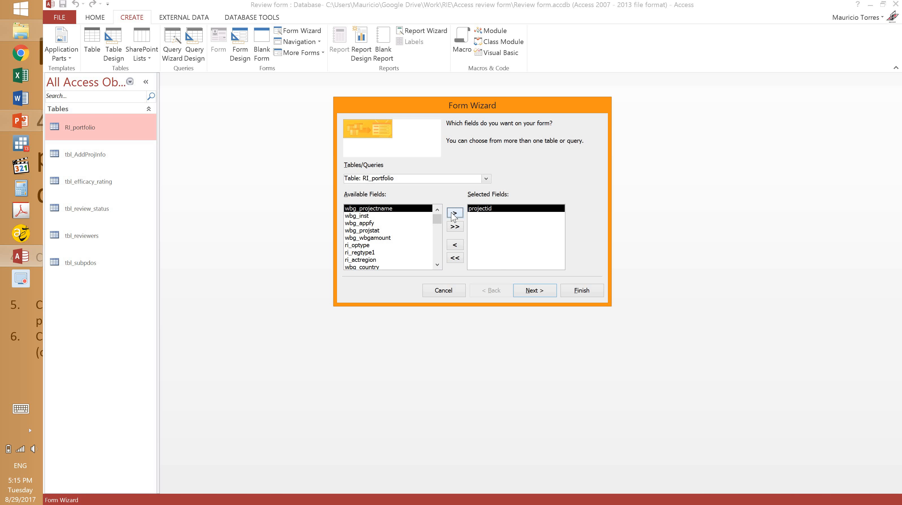
left_click(454, 213)
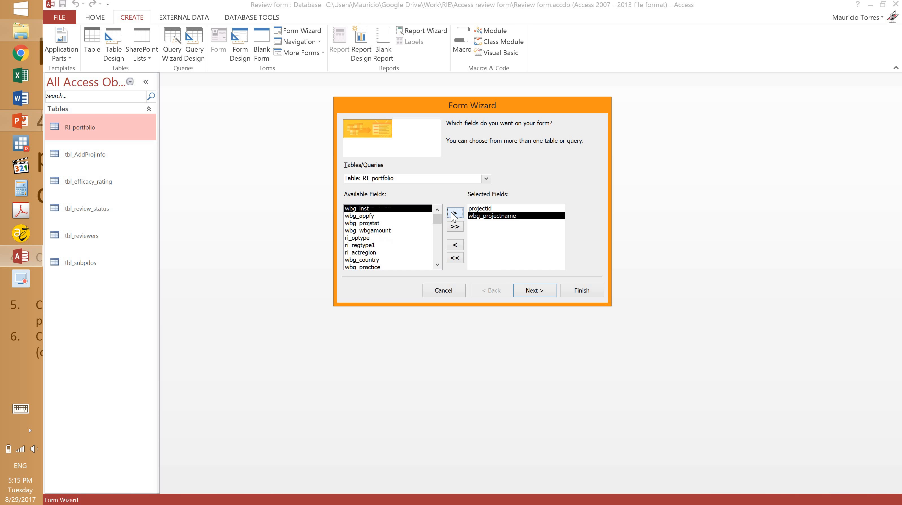
left_click(534, 291)
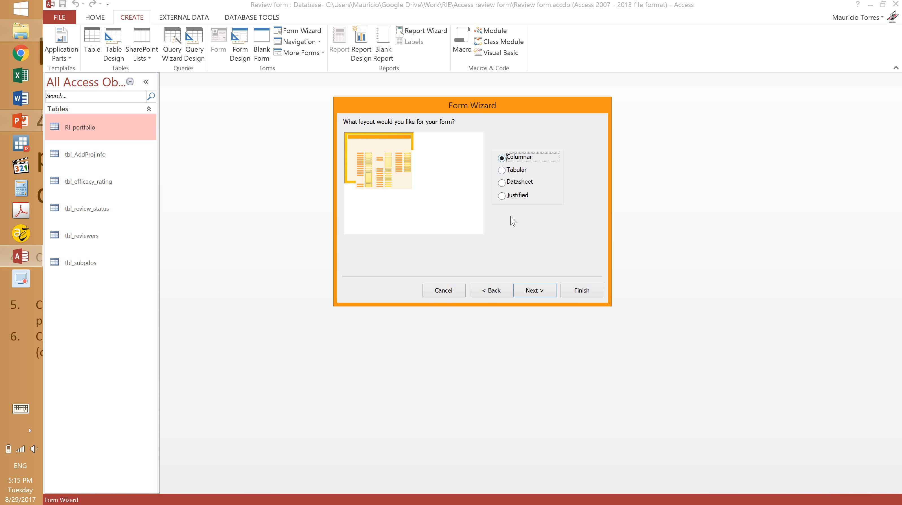
left_click(536, 294)
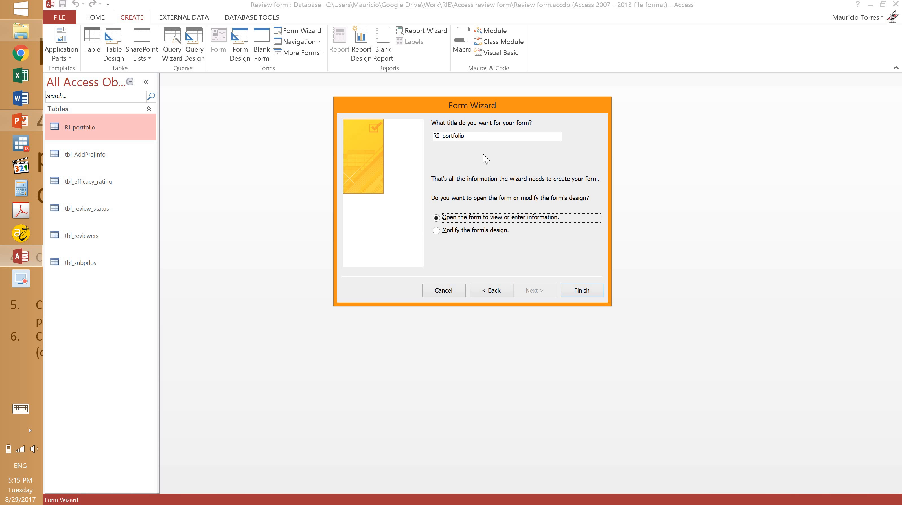
Step: Title the form frm_Objectives and finish the wizard with the option to modify the form's design
left_click(483, 138)
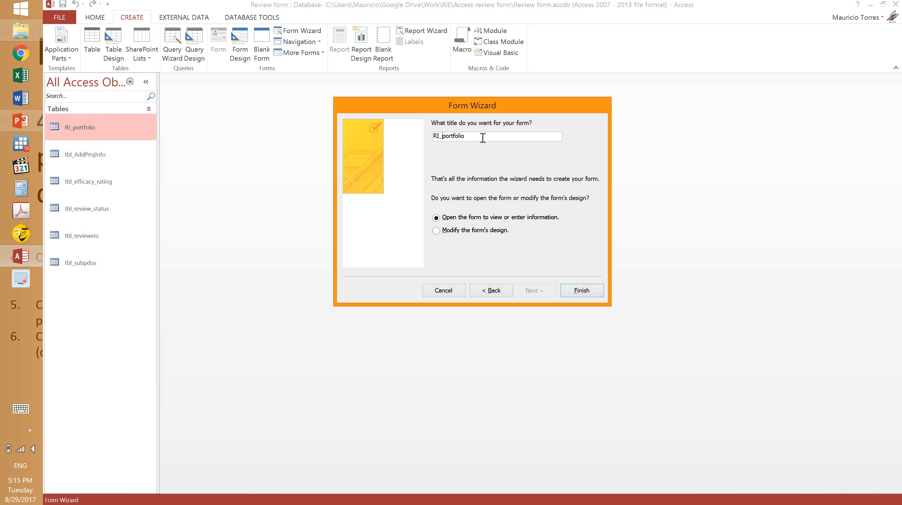
key("shift+Home")
type("frm_")
key("shift+End")
type("O")
left_click(437, 232)
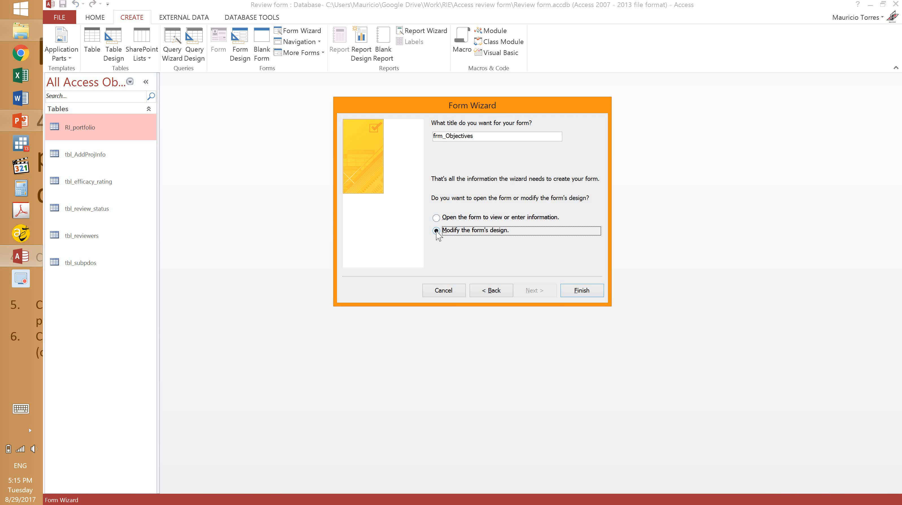
left_click(569, 291)
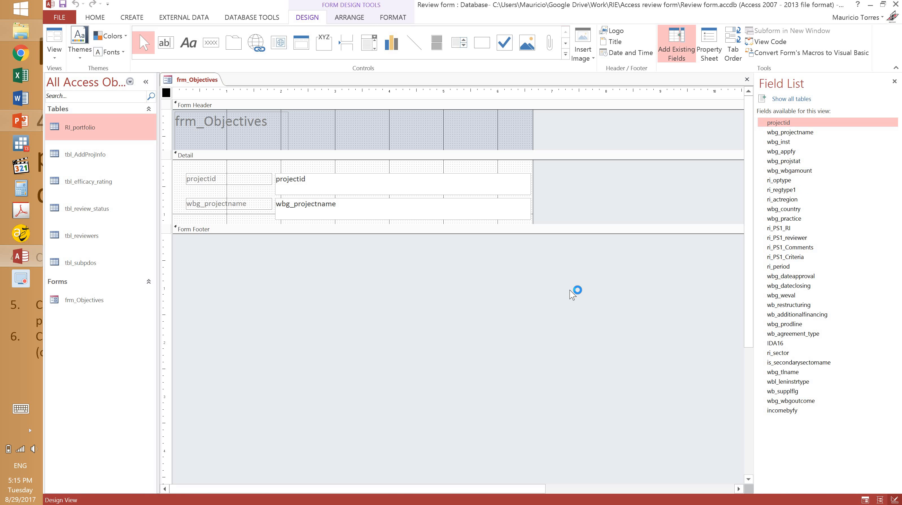
Step: Change the form header title to "Form 1. Objectives" and reduce the header section's height to fit the title
left_click(282, 142)
left_click_drag(231, 150, 240, 126)
left_click(240, 127)
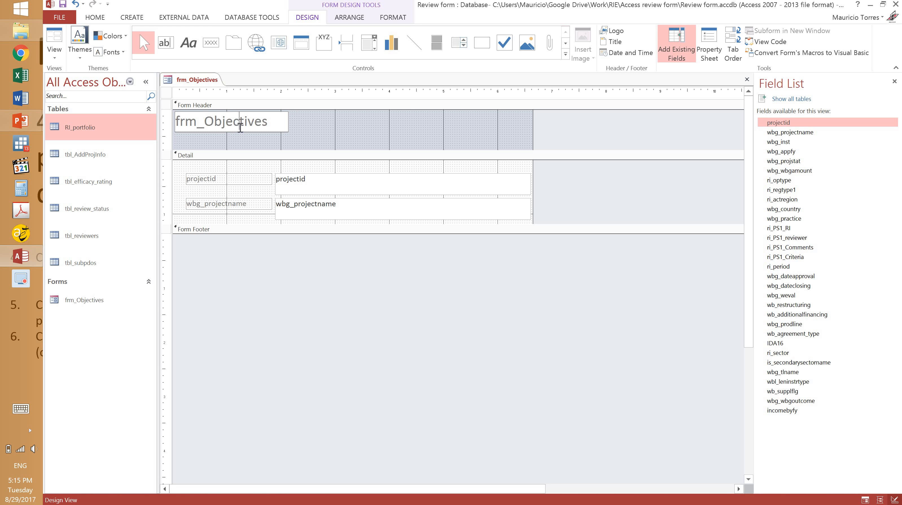
key("shift+Left")
key("shift+Home")
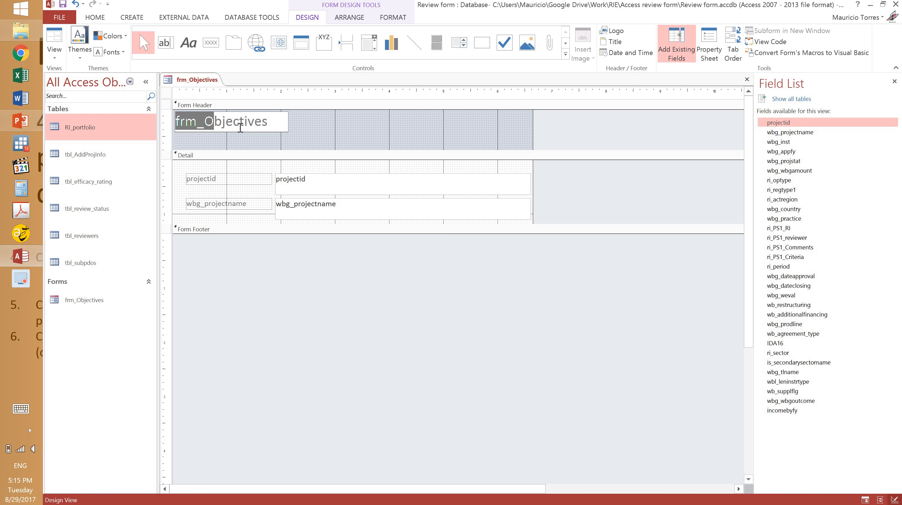
type("O")
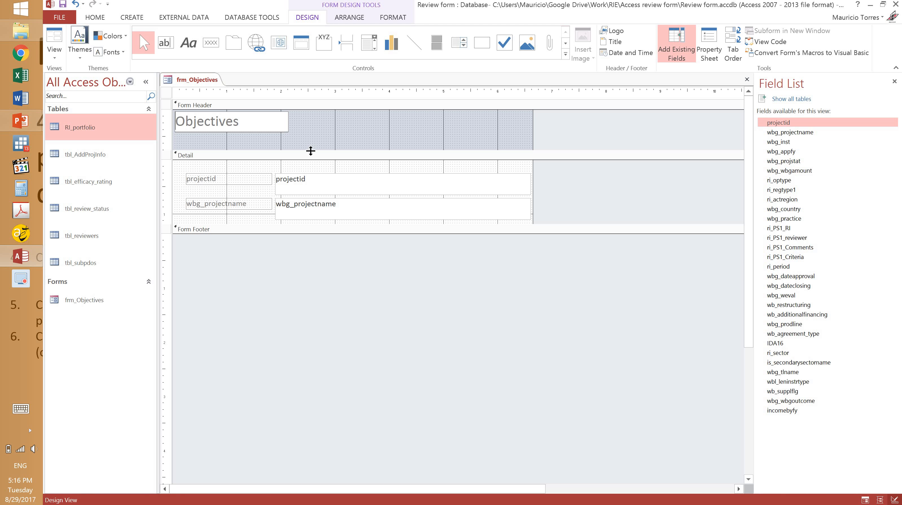
type("Form 1 ")
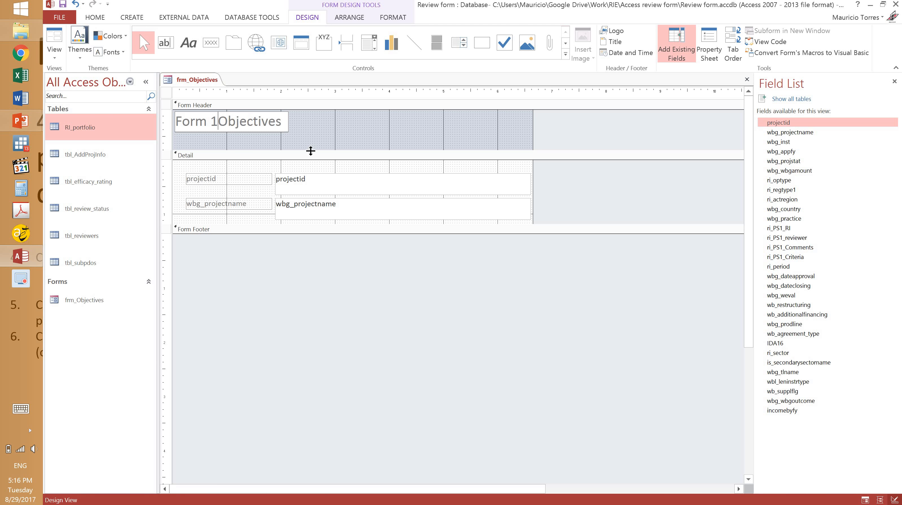
type(".")
left_click_drag(314, 151, 333, 135)
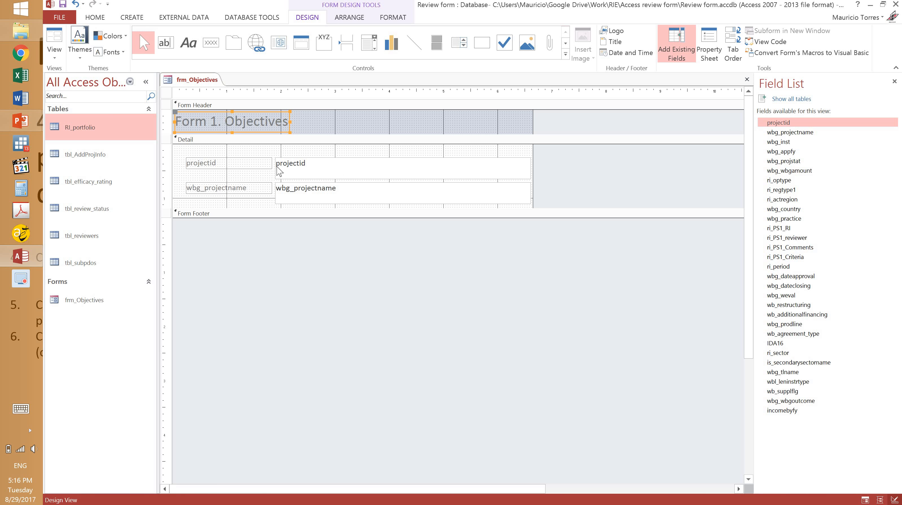
Step: Apply a stacked layout to the projectid and wbg_projectname labels and text boxes together
left_click(248, 168)
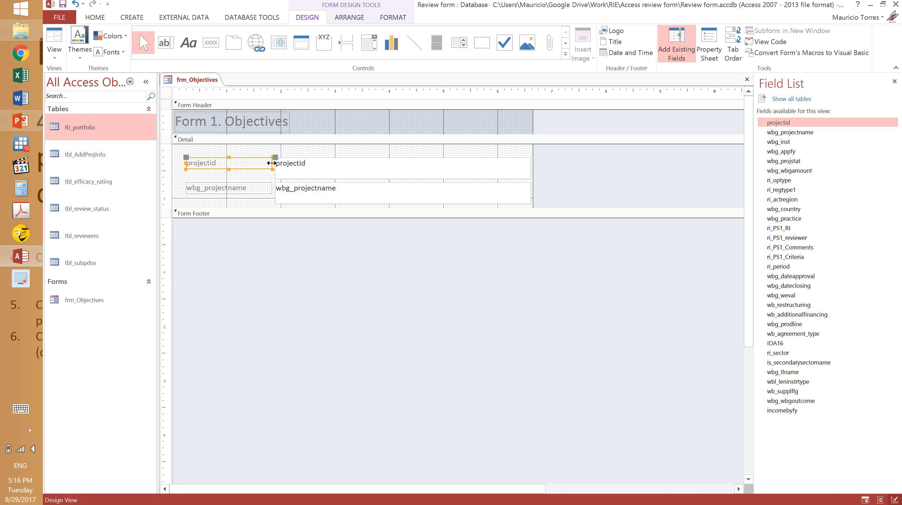
left_click_drag(271, 164, 223, 164)
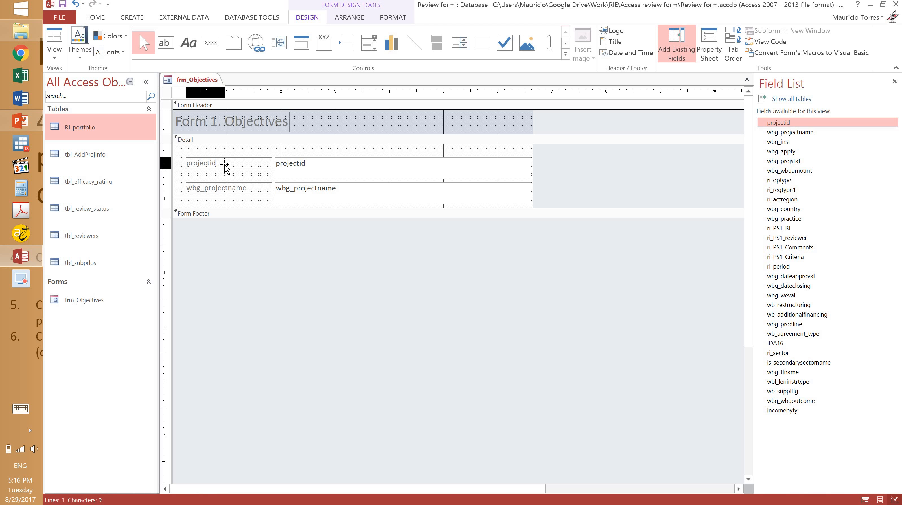
key("ctrl+z")
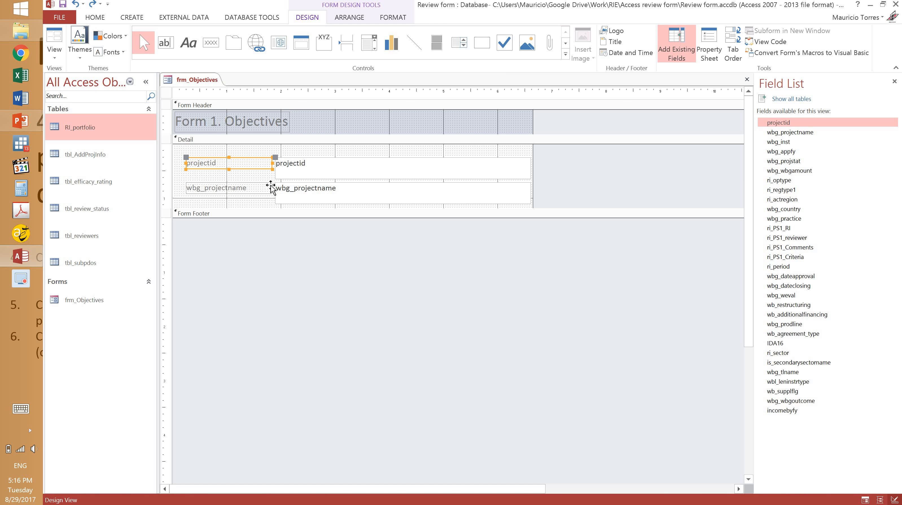
left_click(269, 188, "shift")
left_click(313, 175, "shift")
left_click(313, 193, "shift")
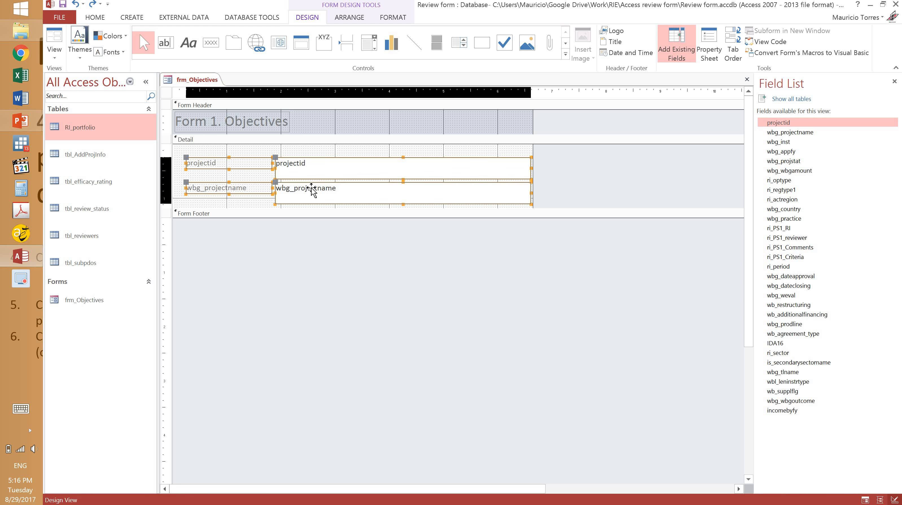
right_click(312, 192)
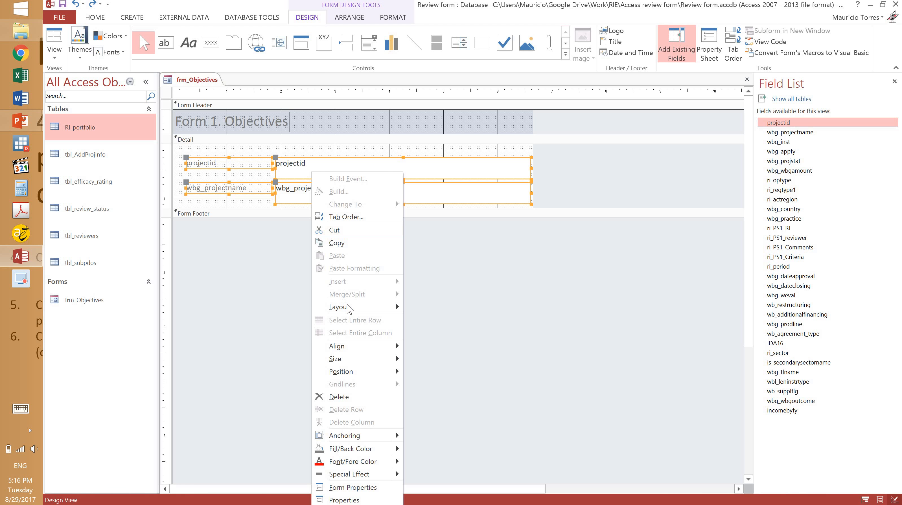
mouse_move(358, 308)
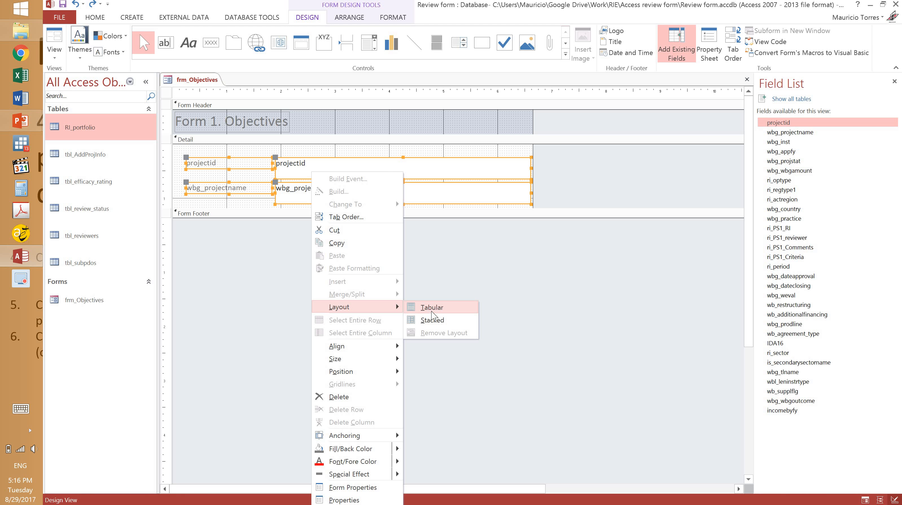
left_click(435, 320)
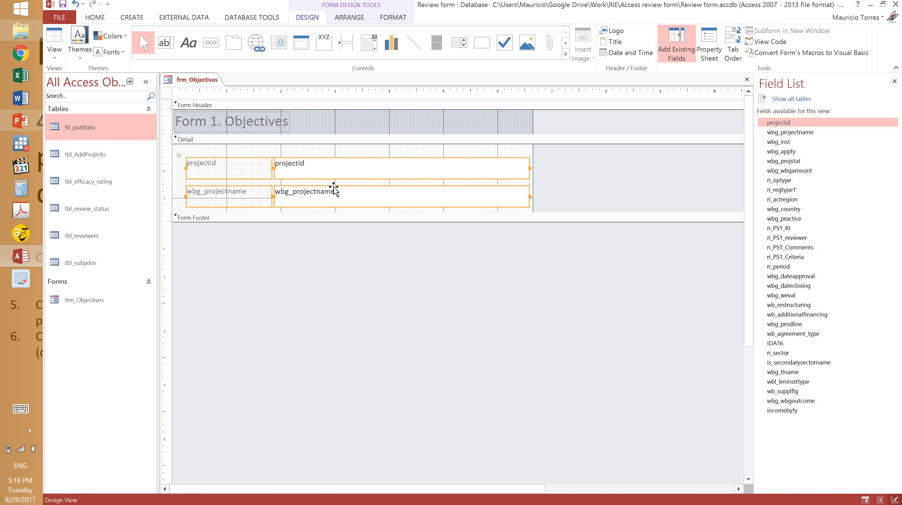
Step: Insert two empty columns to the right of the stacked layout's fields
left_click(345, 19)
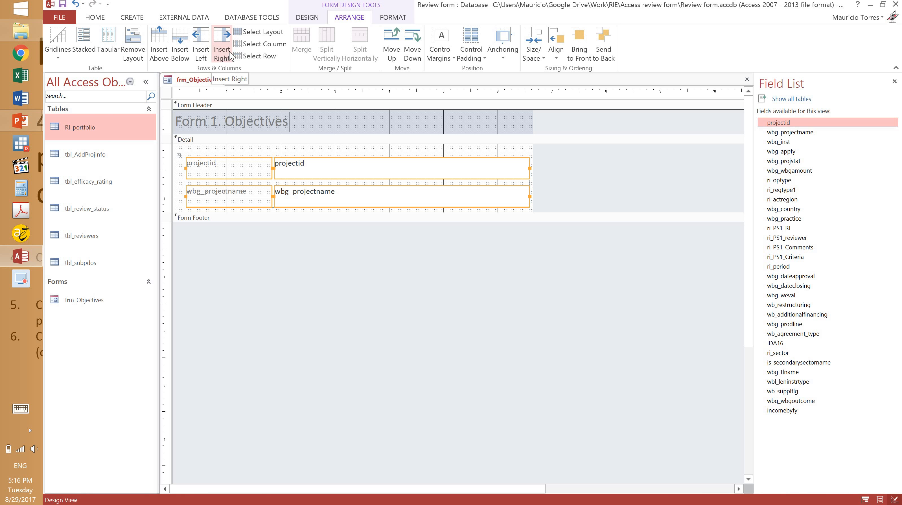
left_click(222, 57)
left_click(222, 57)
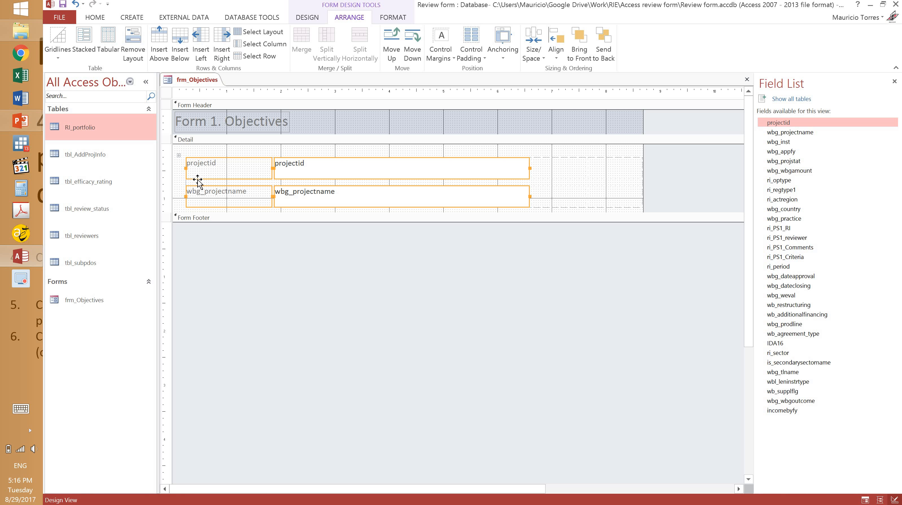
Step: Move the wbg_projectname label and text box into the empty columns beside projectid, and delete the emptied second row
left_click(180, 184)
left_click(217, 197)
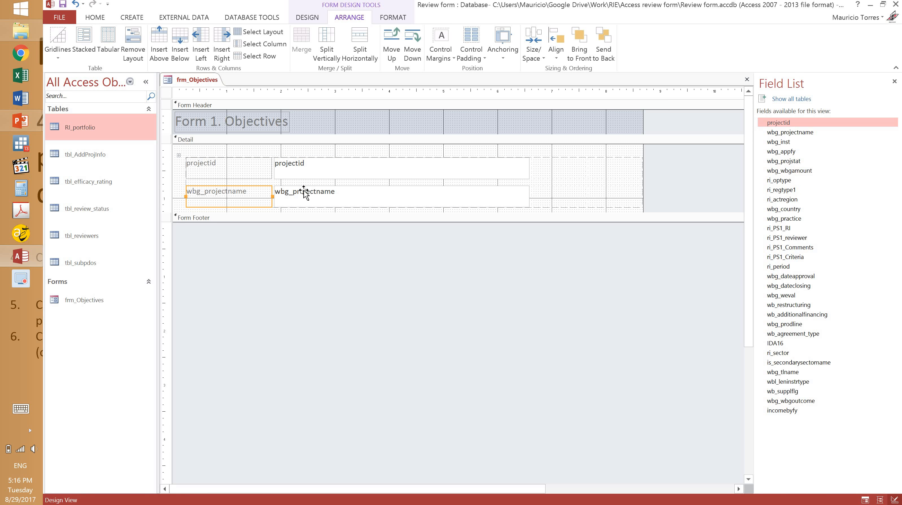
left_click(304, 190, "shift")
left_click_drag(508, 184, 552, 169)
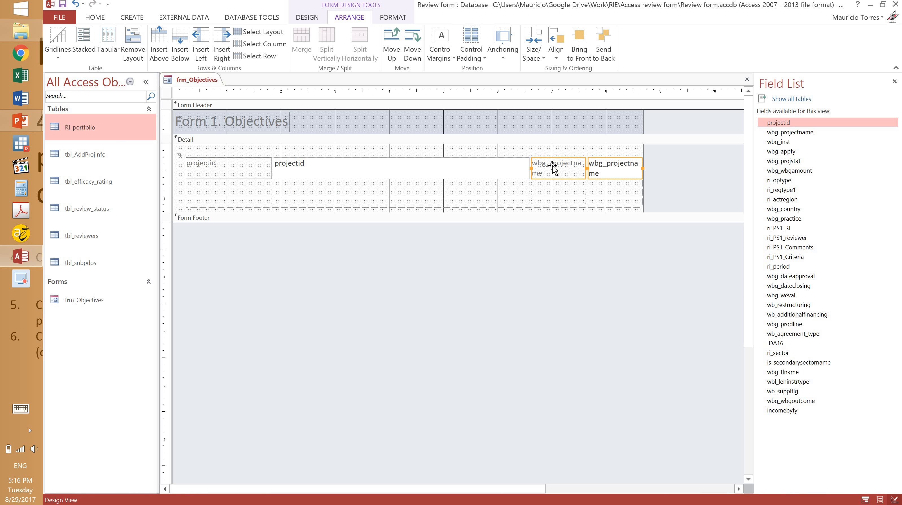
right_click(361, 202)
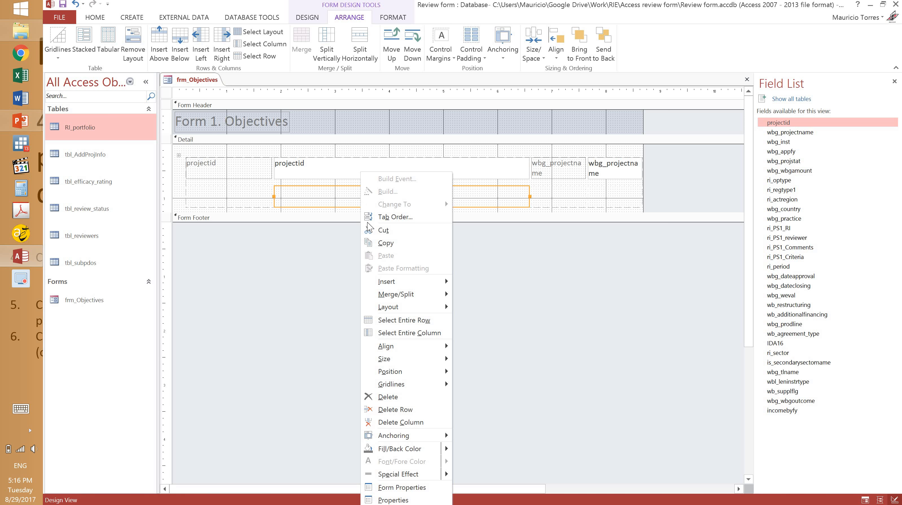
left_click(399, 409)
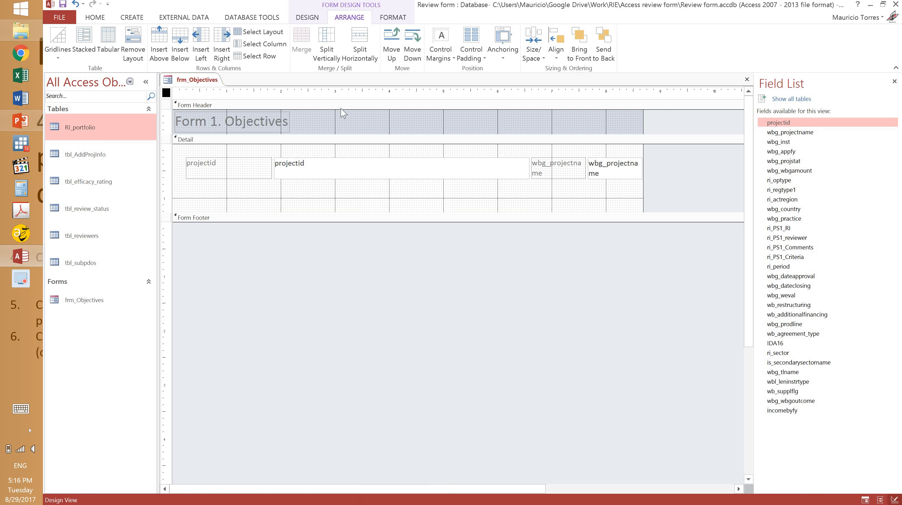
Step: Narrow the projectid label and change its caption to "Project ID"
left_click(248, 174)
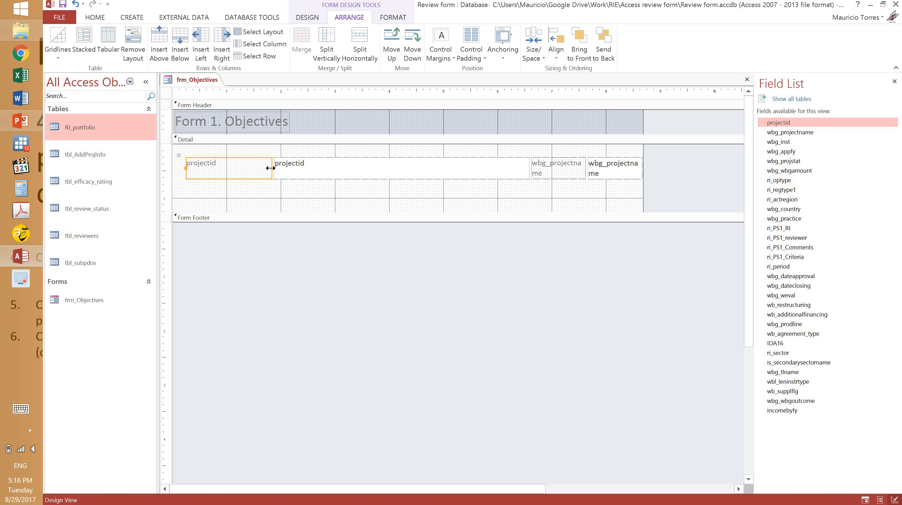
left_click_drag(259, 169, 190, 164)
left_click(218, 167)
type("Pr")
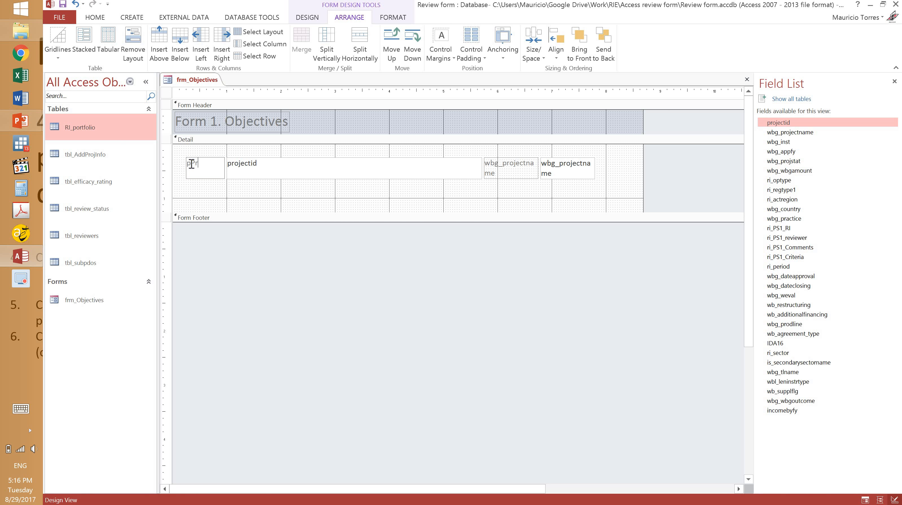
type("oject")
key("BackSpace")
Step: Narrow the projectid text box to about 1 inch wide
double_click(480, 169)
left_click_drag(481, 168, 281, 169)
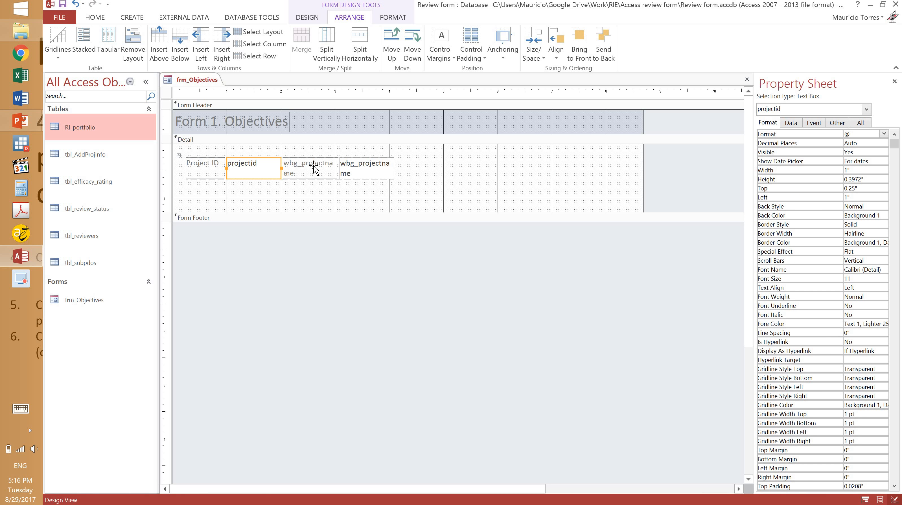
Step: Change the wbg_projectname label's caption to "Project Name"
left_click(306, 171)
double_click(306, 172)
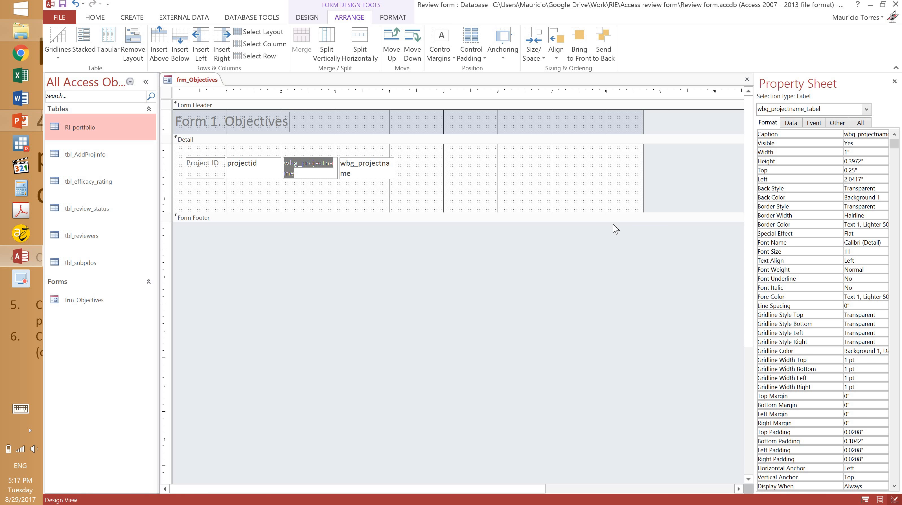
type("Project Name")
key("BackSpace")
key("BackSpace")
key("BackSpace")
type("A")
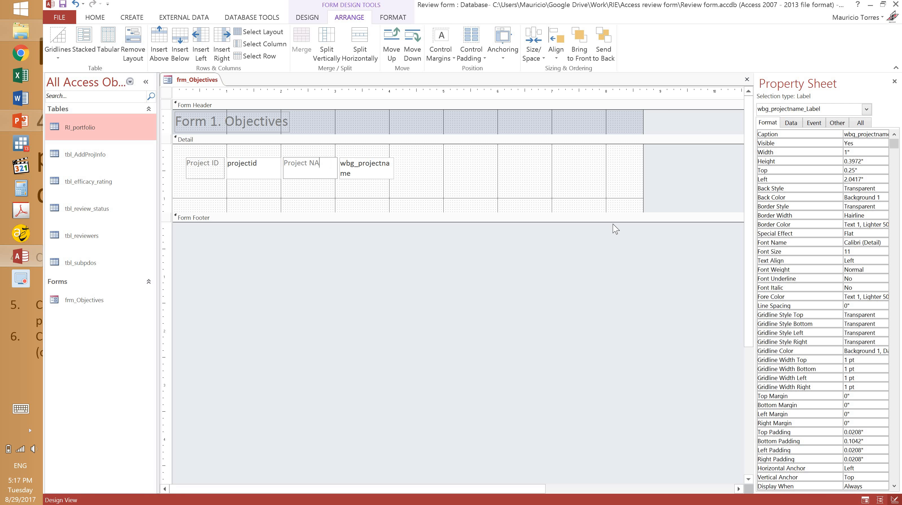
type("me")
Step: Widen the wbg_projectname text box to about 3.92 inches
left_click(371, 173)
left_click(372, 173)
left_click_drag(394, 169, 552, 175)
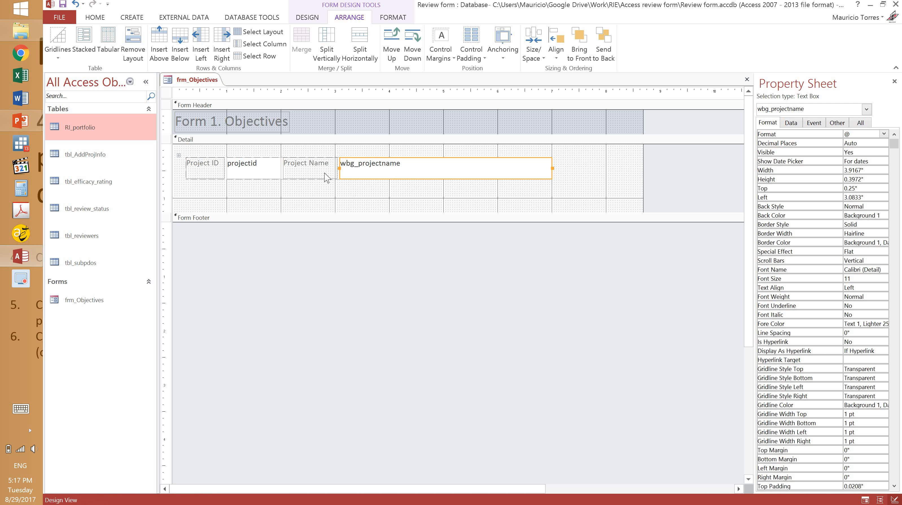
Step: Reduce the height of the row of project ID and project name controls to about 0.33 inches
left_click(307, 175)
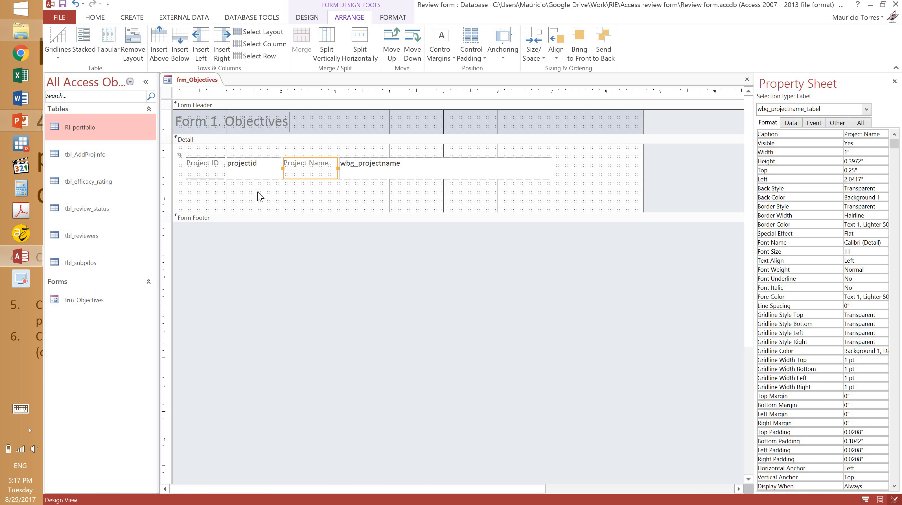
left_click(261, 181)
left_click(258, 173)
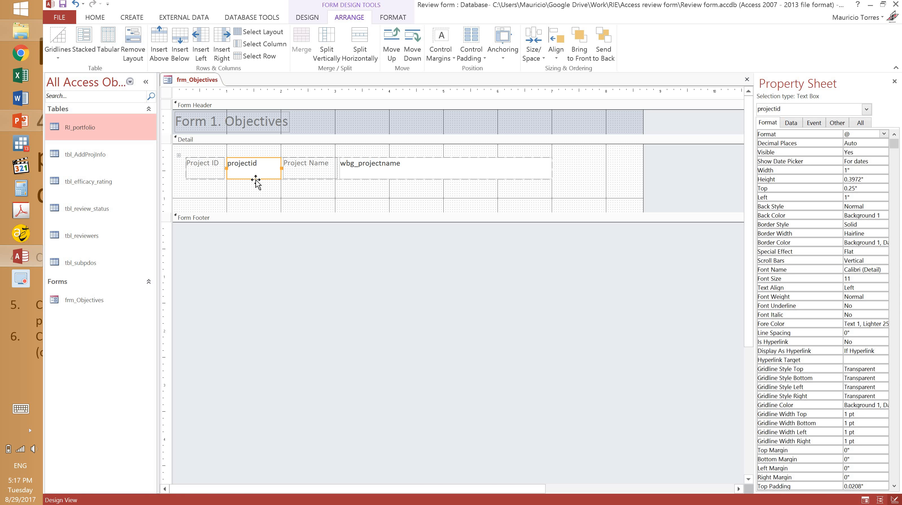
mouse_move(253, 179)
left_mouse_down()
mouse_move(380, 131)
mouse_move(363, 125)
mouse_move(292, 173)
left_mouse_up()
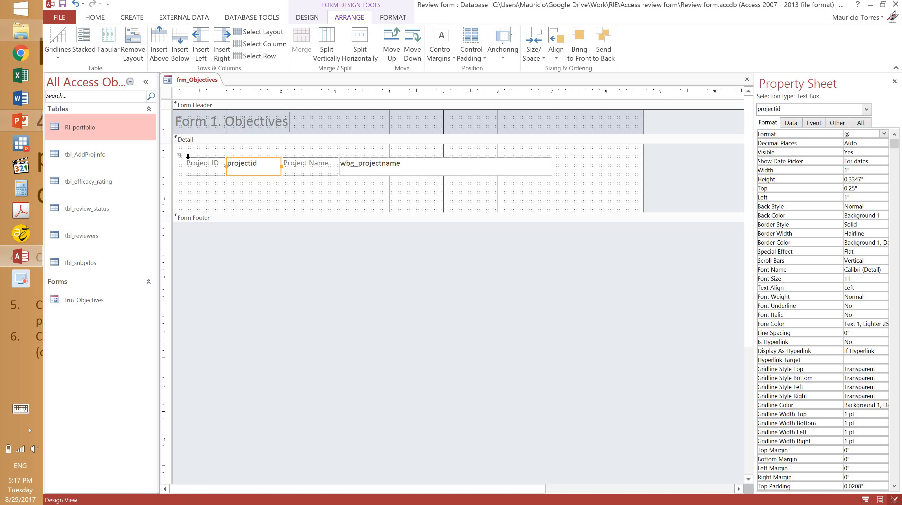
Step: Move the whole project ID and project name row into the form header beside the title and save the form
mouse_move(177, 157)
left_mouse_down()
mouse_move(250, 165)
mouse_move(305, 117)
mouse_move(291, 113)
left_mouse_up()
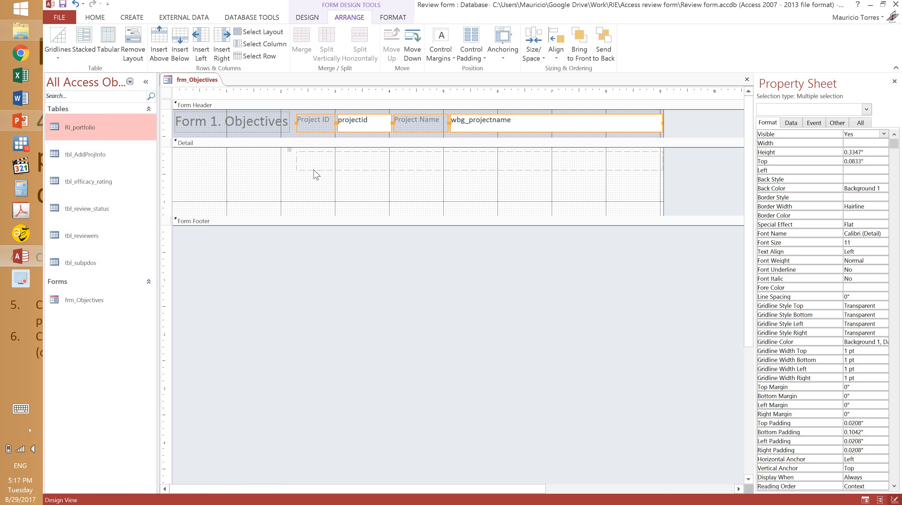
left_click(335, 183)
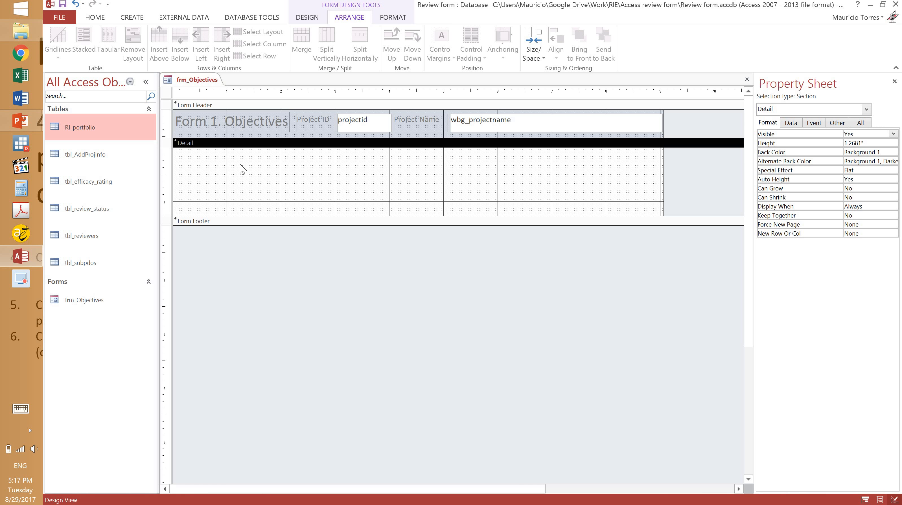
left_click(61, 5)
Step: Display frm_Objectives in Form View and step forward through several records to check the header fields
left_click(96, 18)
left_click(54, 63)
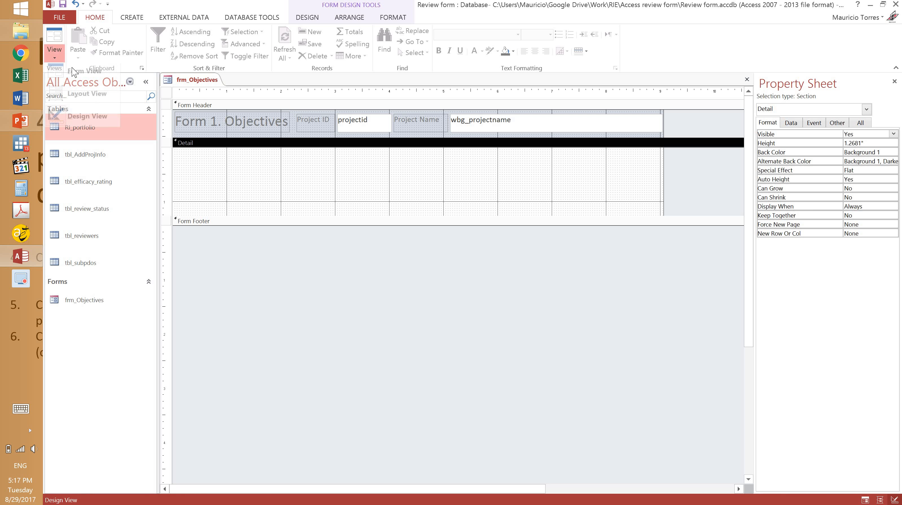
left_click(79, 81)
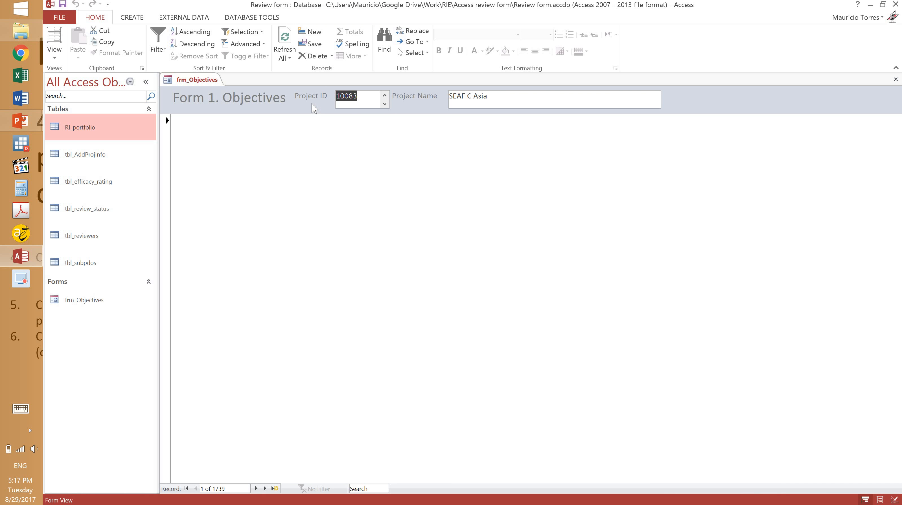
left_click(256, 488)
left_click(256, 489)
left_click(258, 489)
left_click(259, 488)
left_click(258, 489)
left_click(259, 489)
left_click(258, 489)
left_click(258, 489)
left_click(259, 489)
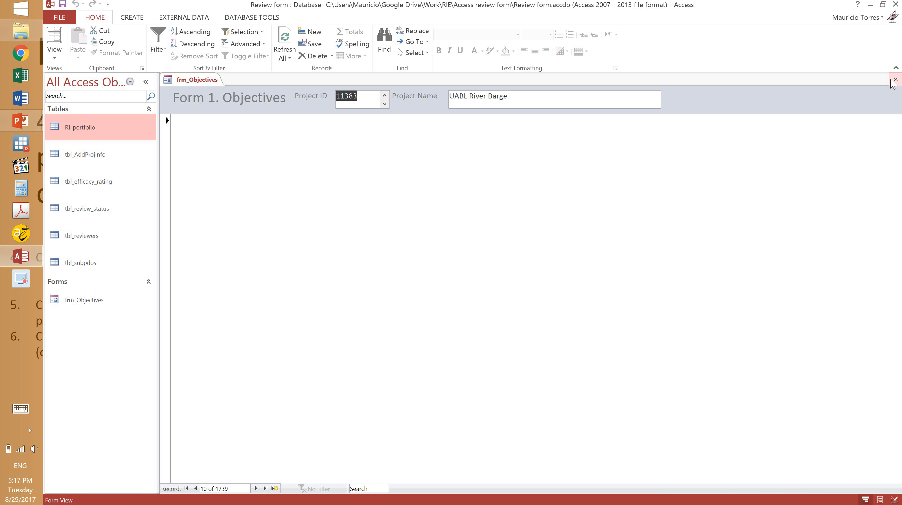
Step: Return frm_Objectives to Design View and close the form
left_click(57, 52)
left_click(263, 187)
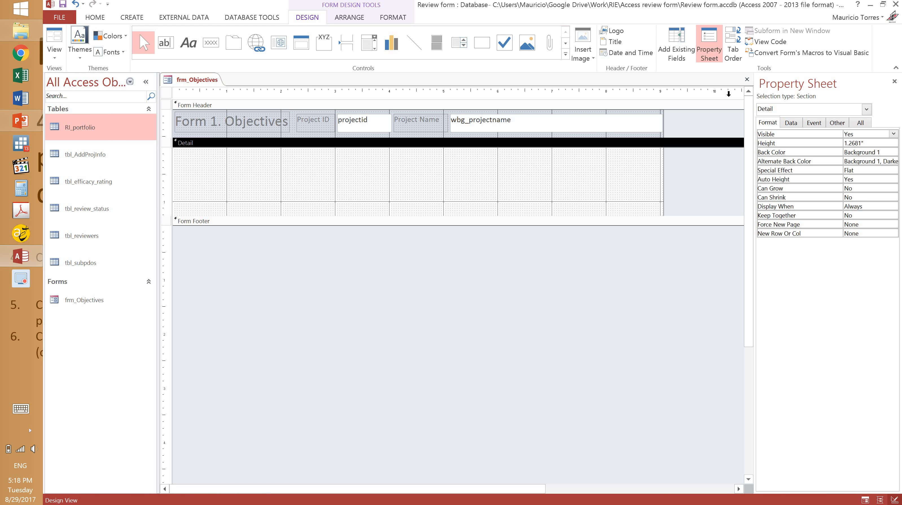
left_click(747, 80)
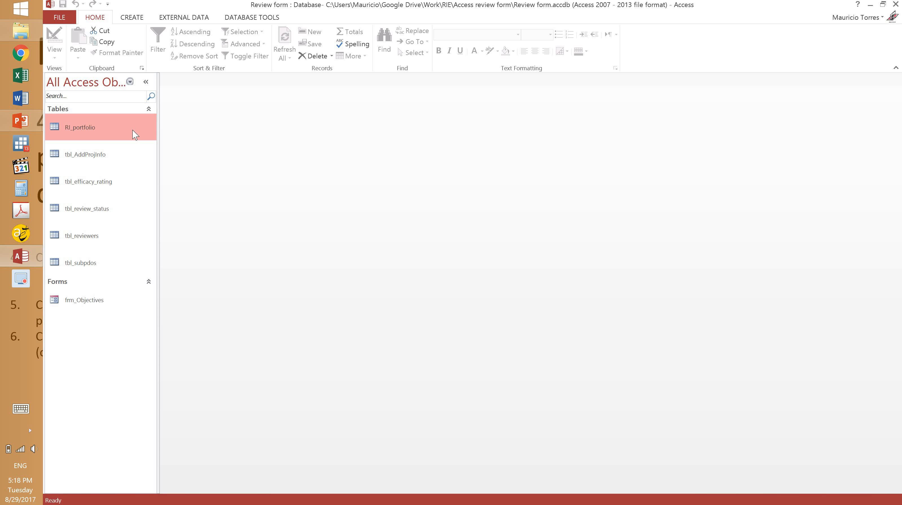
Step: Start a Form Wizard form from RI_portfolio with fields wbg_inst, wbg_appfy, wbg_projstat, wbg_wbgamount, ri_optype, ri_regtype1, ri_actregion, wbg_country and wbg_practice
left_click(143, 21)
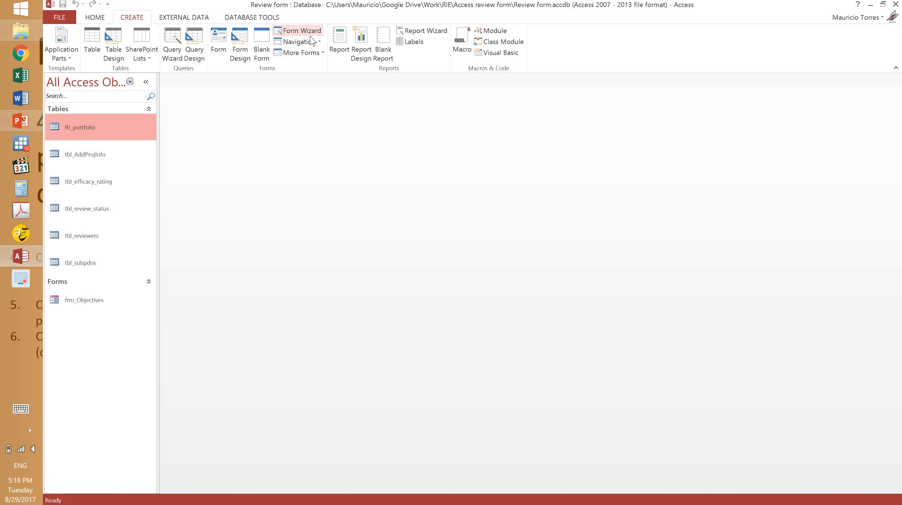
left_click(300, 31)
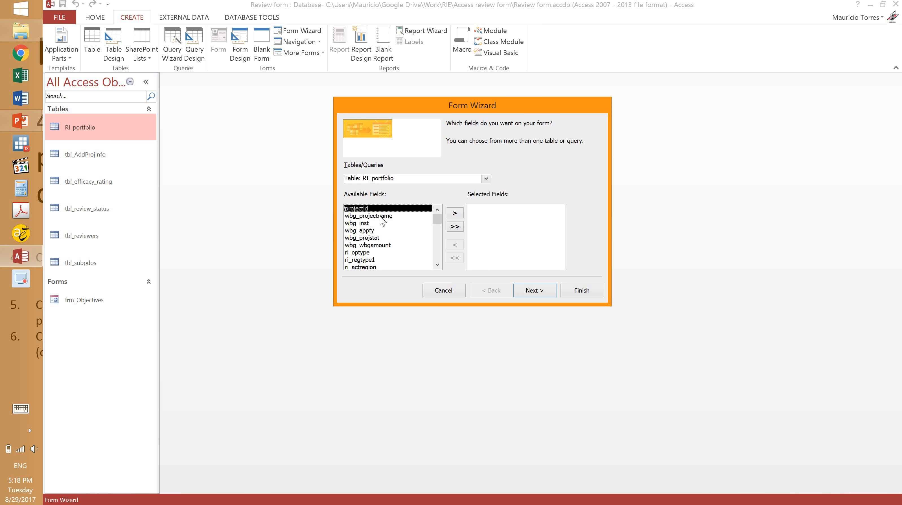
left_click(378, 224)
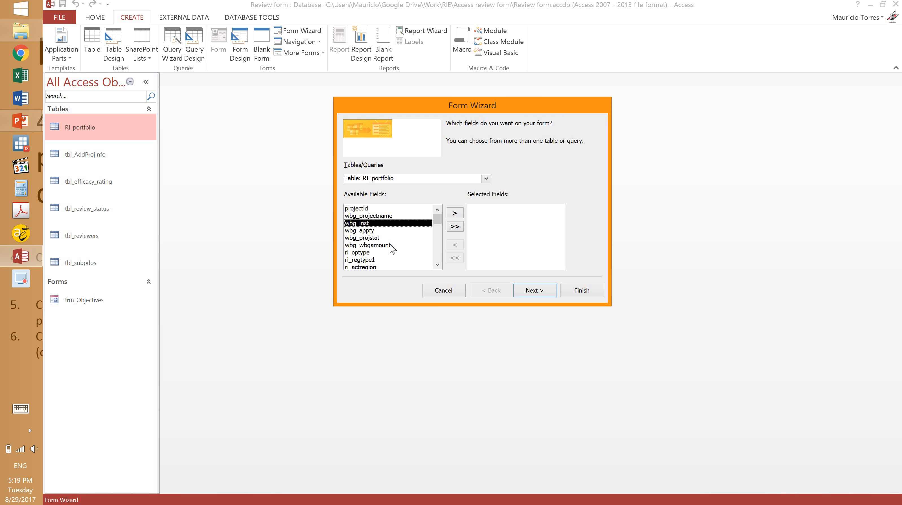
left_click(455, 214)
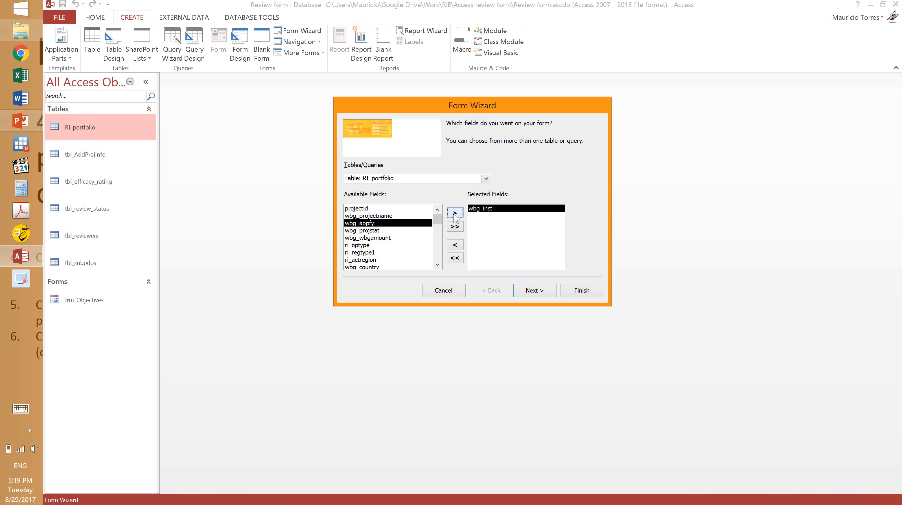
left_click(455, 214)
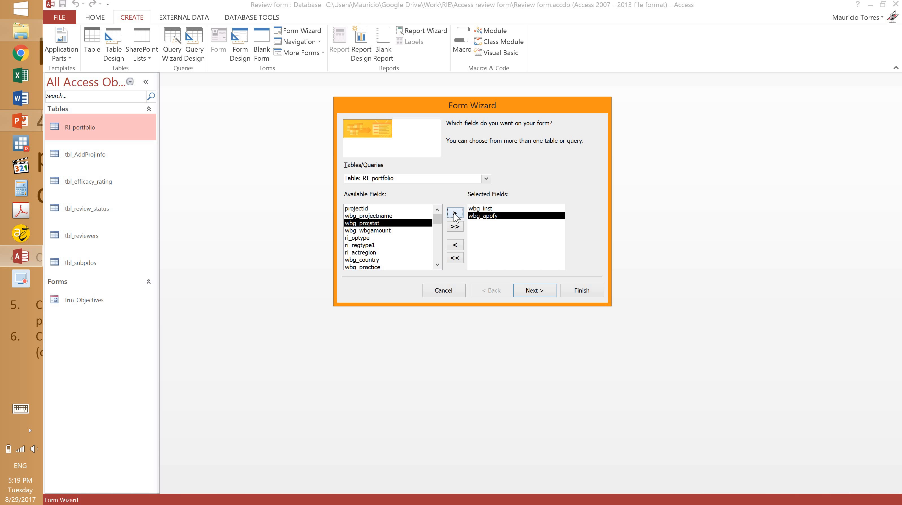
left_click(455, 213)
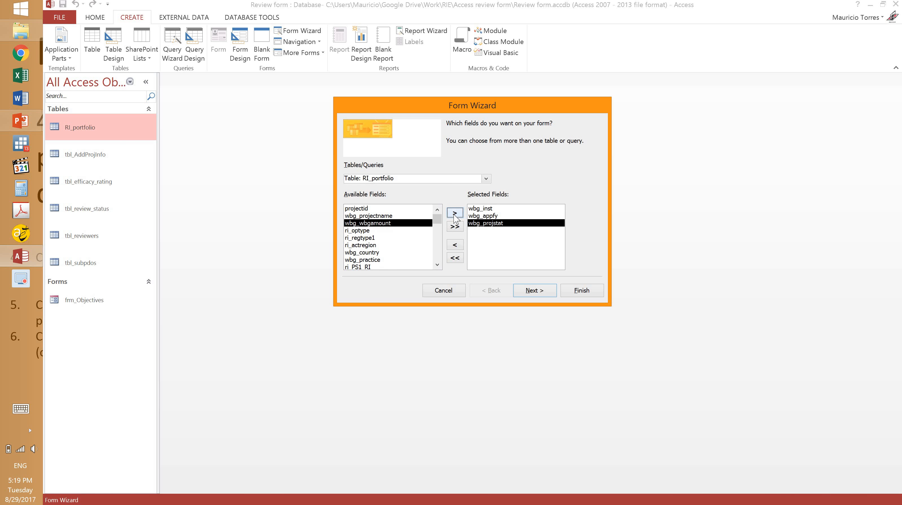
left_click(455, 213)
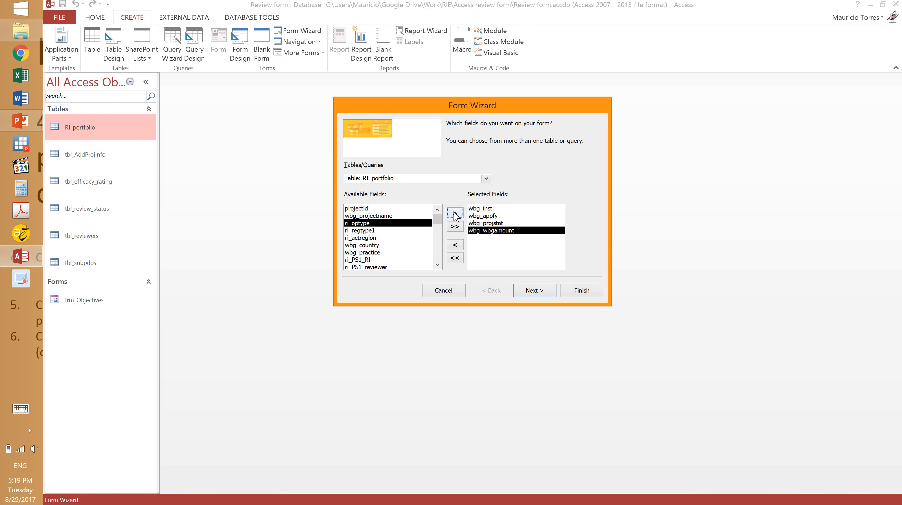
left_click(455, 213)
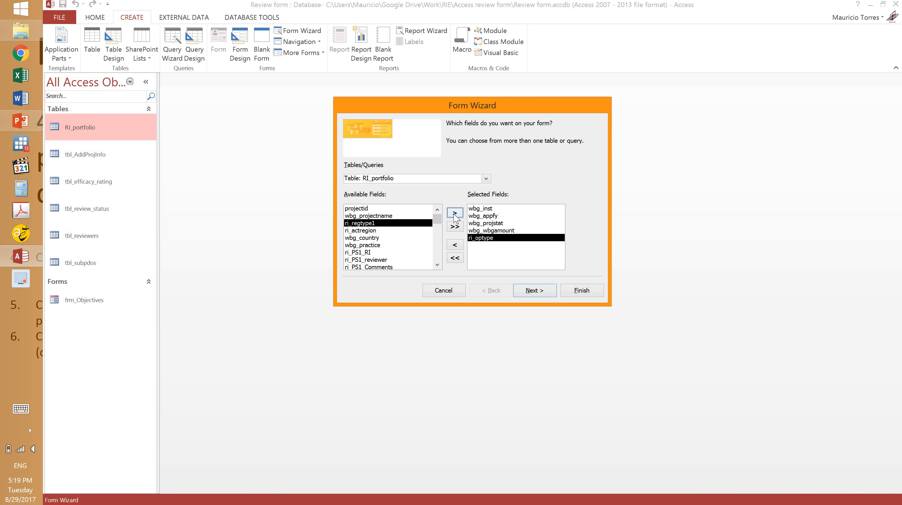
left_click(455, 213)
left_click(455, 213)
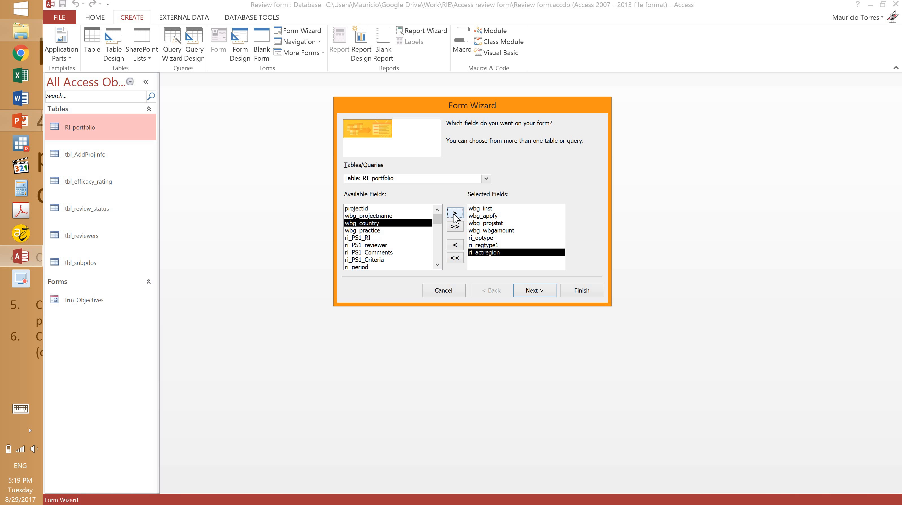
left_click(455, 213)
left_click(455, 213)
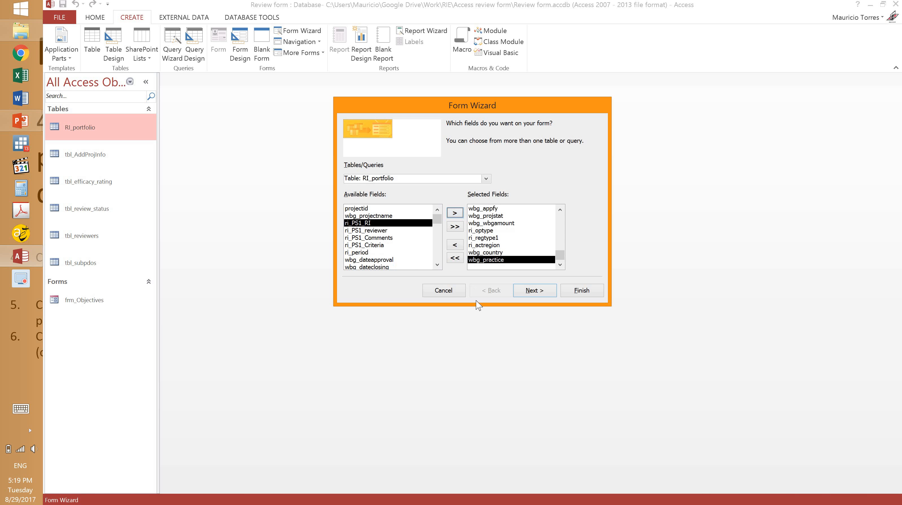
Step: Finish the wizard with a columnar layout, the title sfrm_review and the option to modify the form's design
left_click(534, 290)
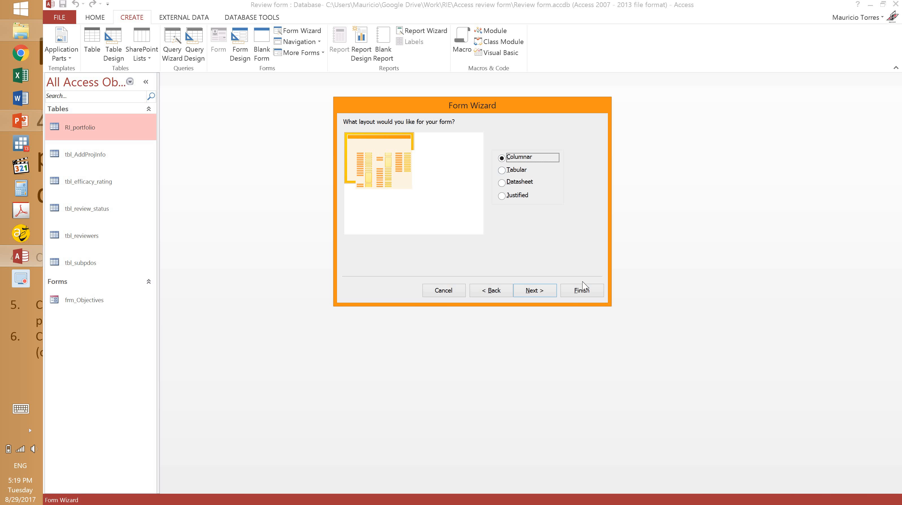
left_click(532, 291)
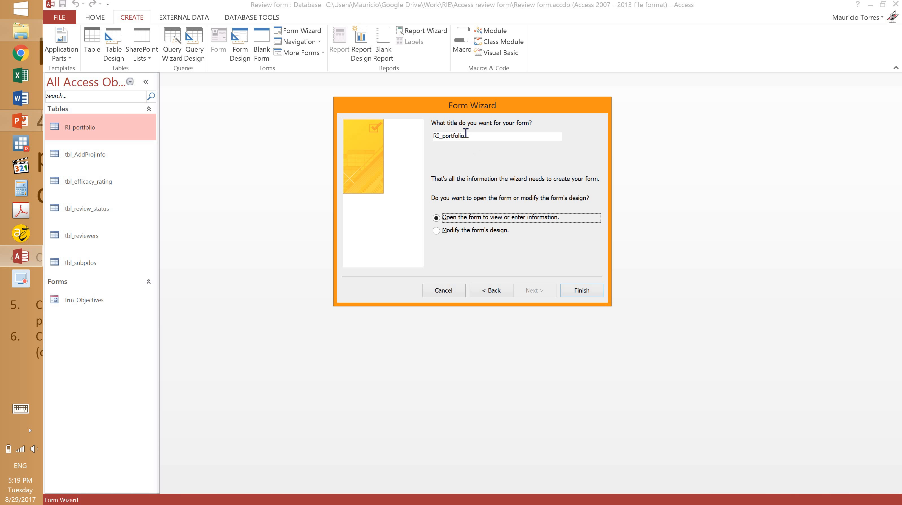
key("Tab")
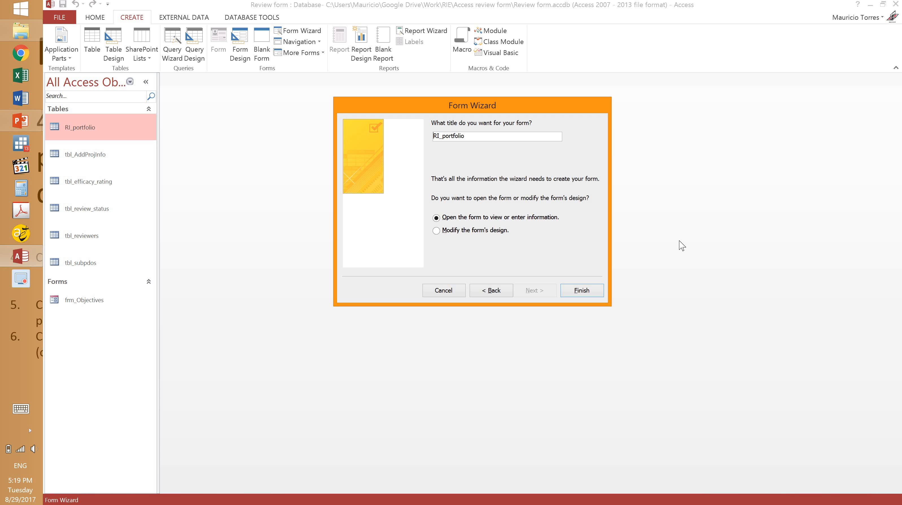
key("shift+Right")
key("shift+Right")
type("sfrm")
key("Right")
key("shift+End")
type("revie")
left_click(471, 232)
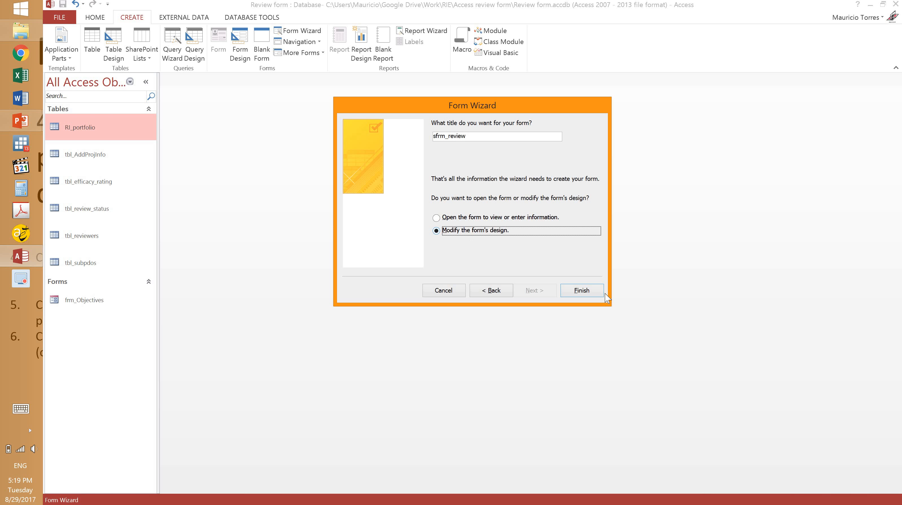
left_click(590, 292)
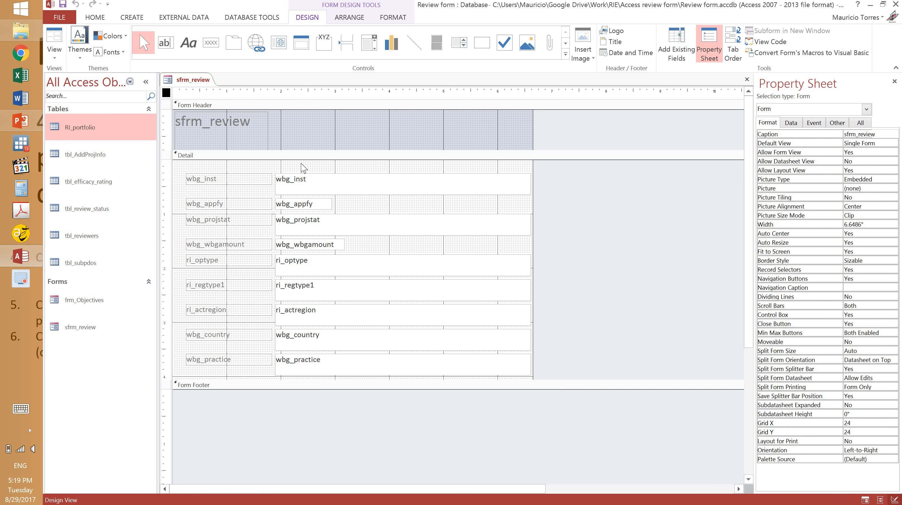
Step: Change the header title of sfrm_review to "Review"
left_click(217, 125)
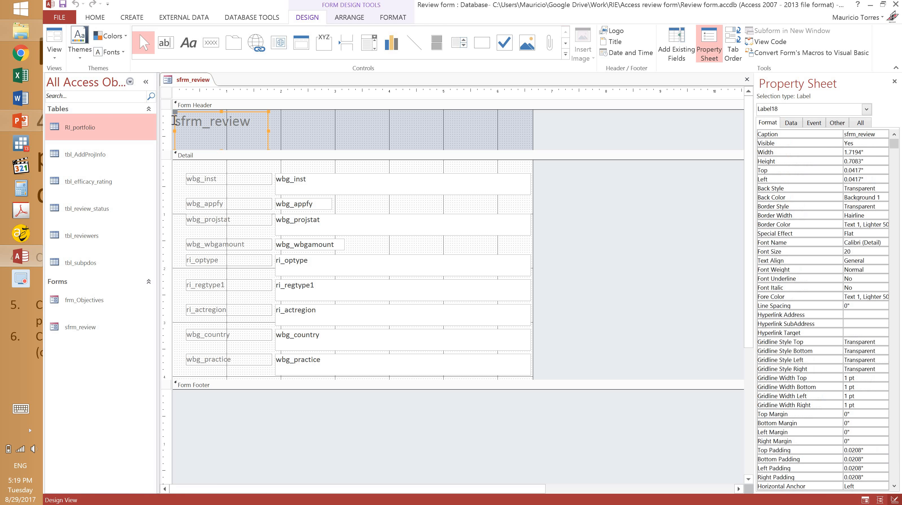
left_click_drag(215, 124, 175, 124)
type("R")
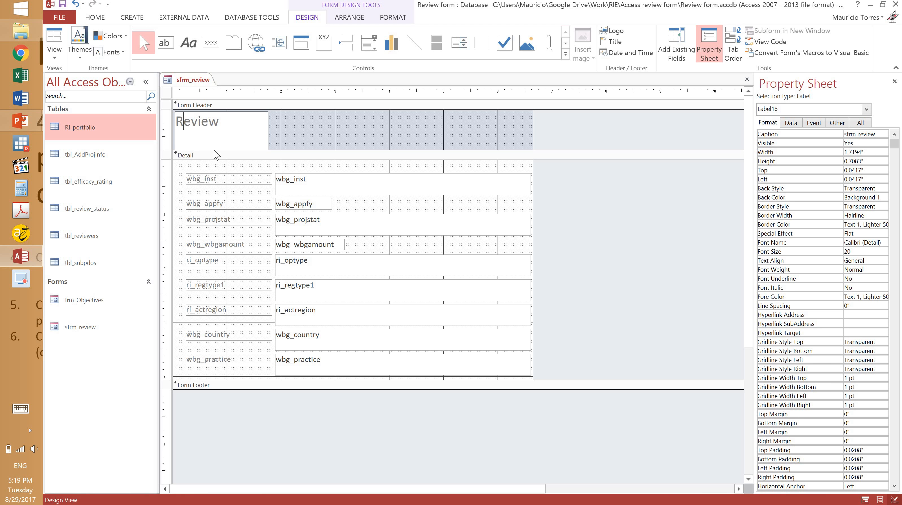
left_click(220, 145)
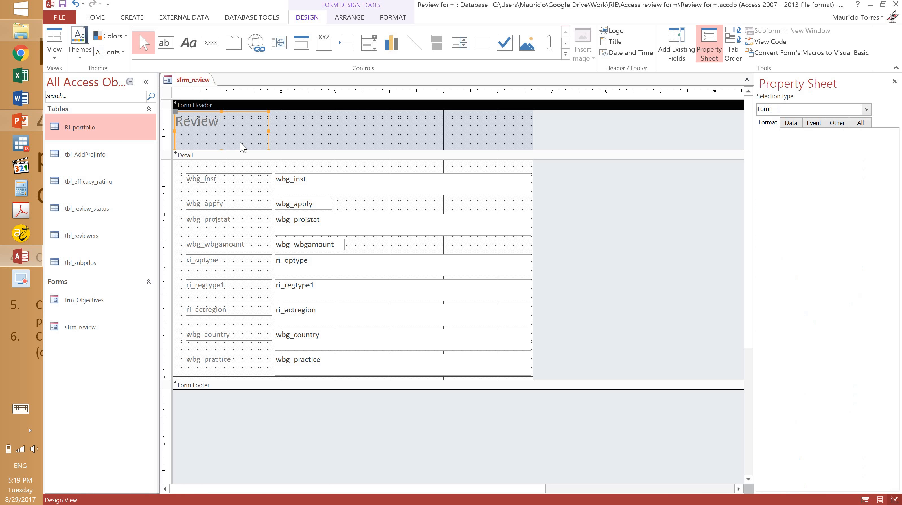
Step: Reduce the Review title label's height to about 0.33 inches and shrink the form header section to fit it
left_click(271, 141)
left_click(224, 155)
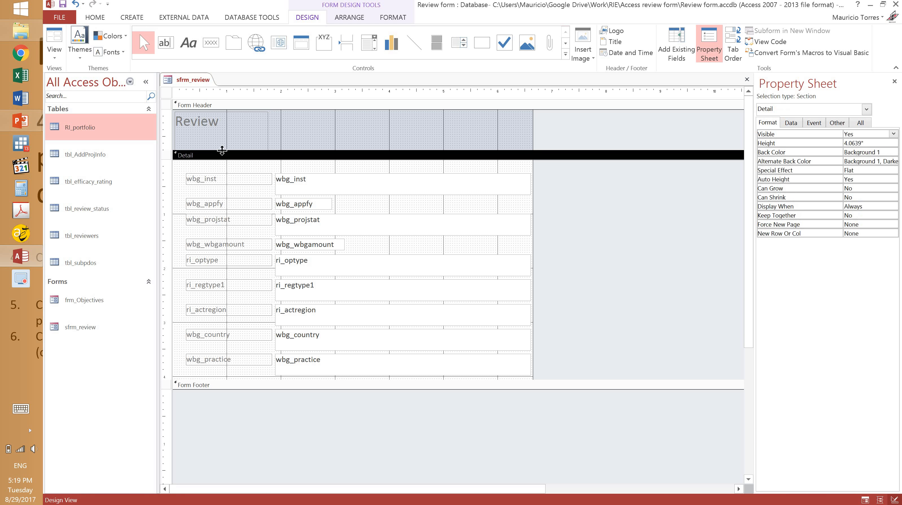
left_click_drag(225, 149, 224, 133)
left_click(222, 149)
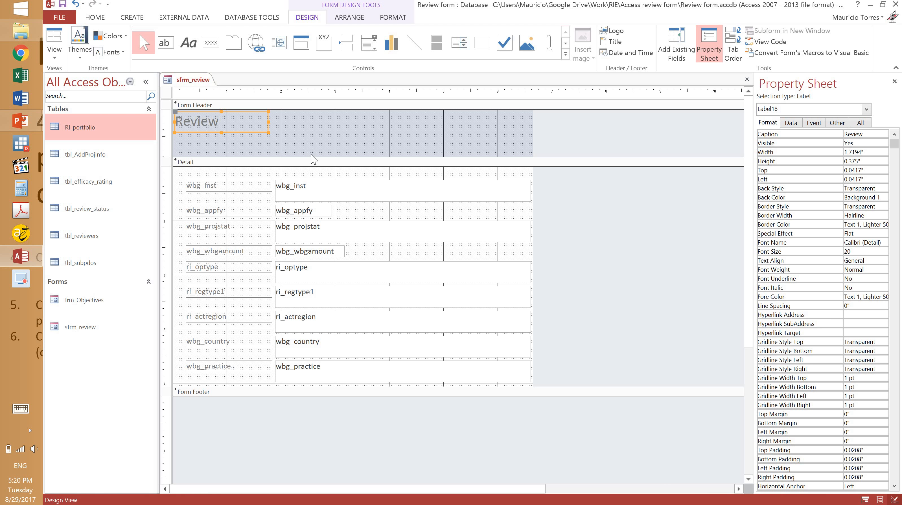
left_click_drag(221, 133, 222, 131)
left_click_drag(297, 156, 307, 132)
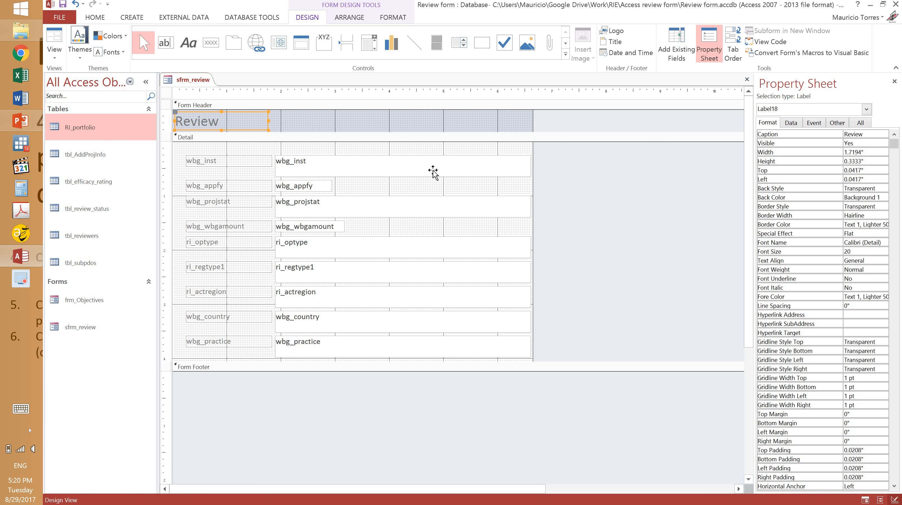
Step: Narrow the wide text boxes to the wbg_wbgamount box's width and move ri_regtype1, ri_actregion, wbg_country and wbg_practice with their labels into a second column
left_click(524, 170)
left_click_drag(560, 165, 404, 349)
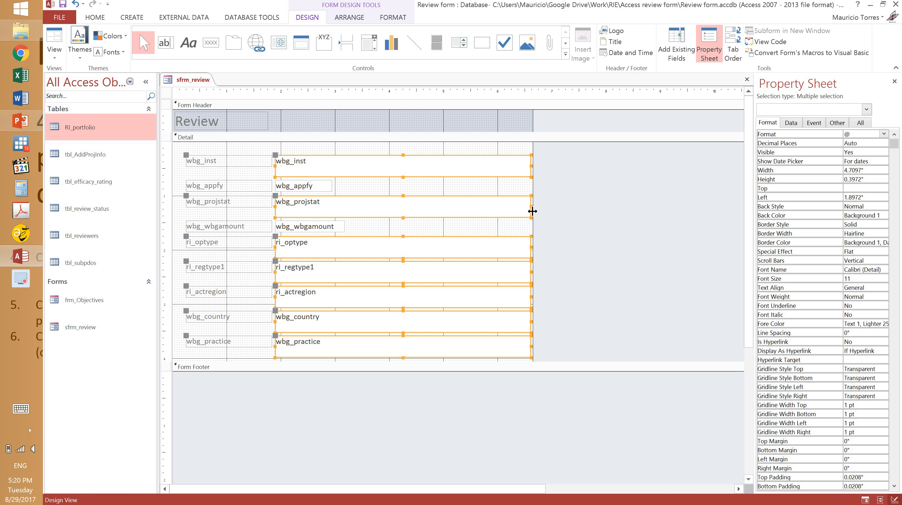
left_click_drag(531, 208, 345, 208)
left_click_drag(359, 344, 389, 166)
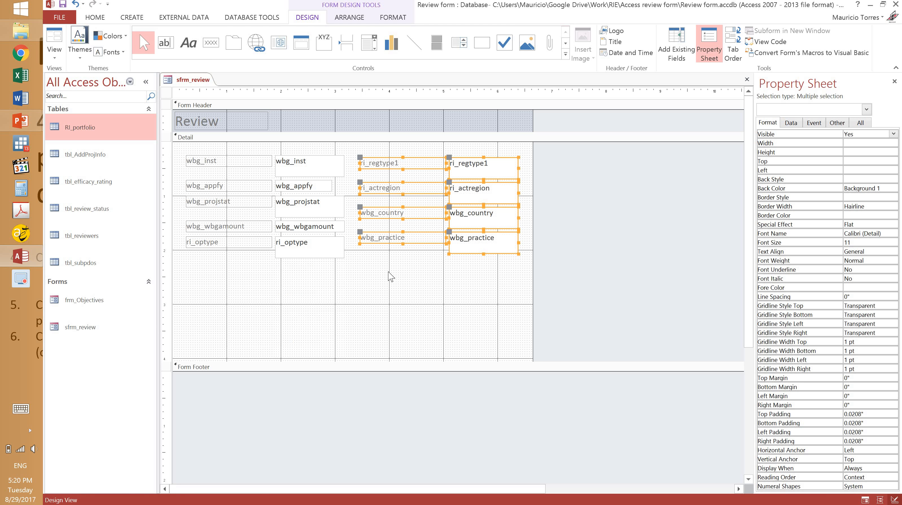
Step: Change the wbg_inst label's caption to "WBG institution" and shrink the Detail section to about 2.21 inches high
left_click(228, 173)
left_click(217, 162)
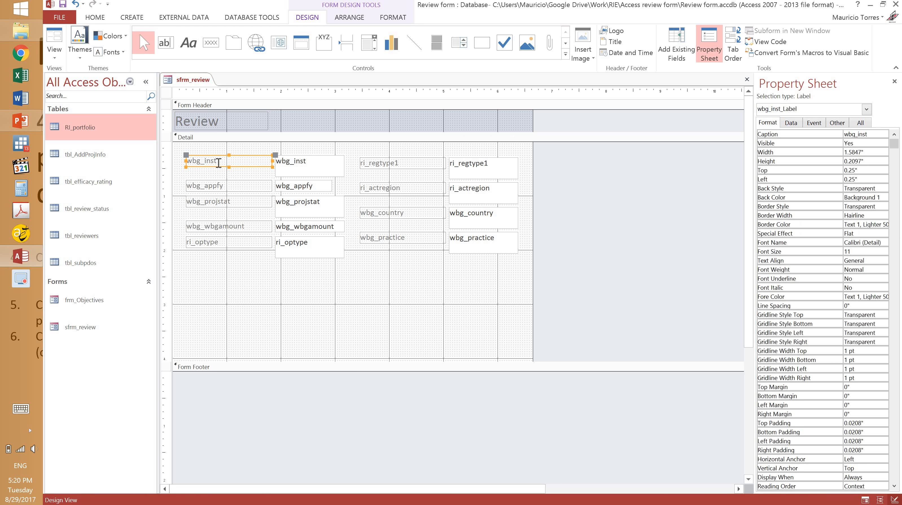
left_click(218, 161)
key("shift+Left")
key("shift+Left")
key("shift+Left")
key("shift+Left")
key("shift+Left")
key("shift+Left")
key("shift+Left")
key("shift+Left")
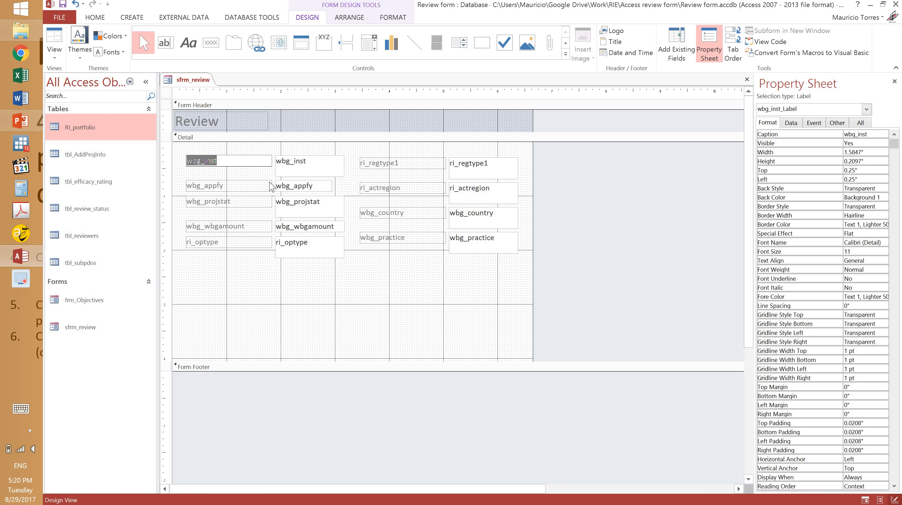
type("WBG m")
key("BackSpace")
type("institution")
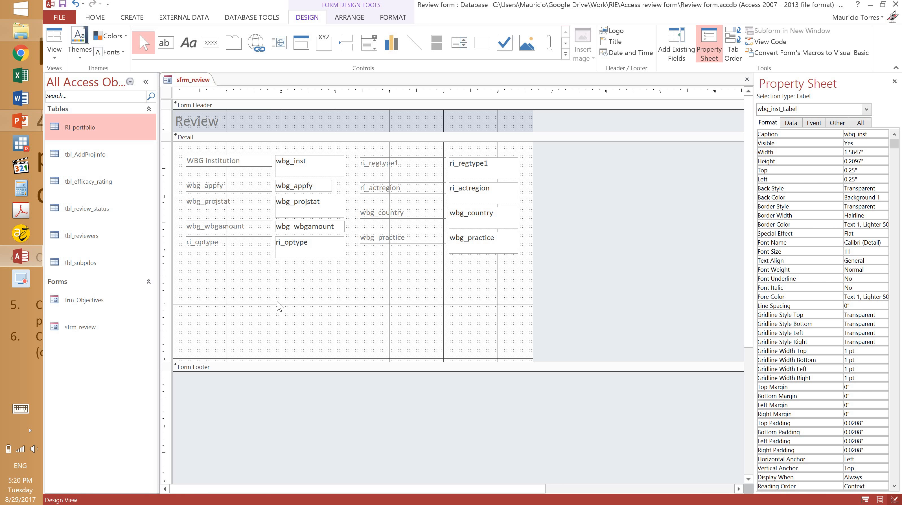
left_click(280, 306)
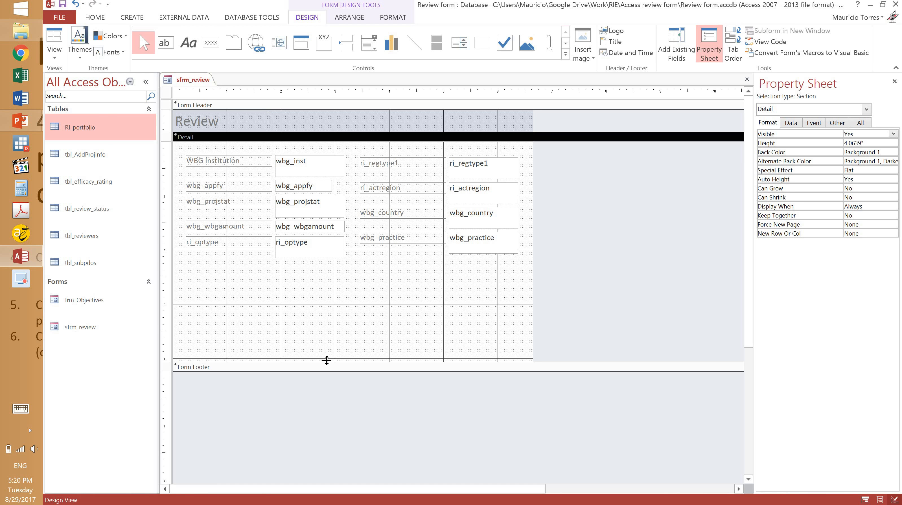
left_click_drag(326, 360, 333, 261)
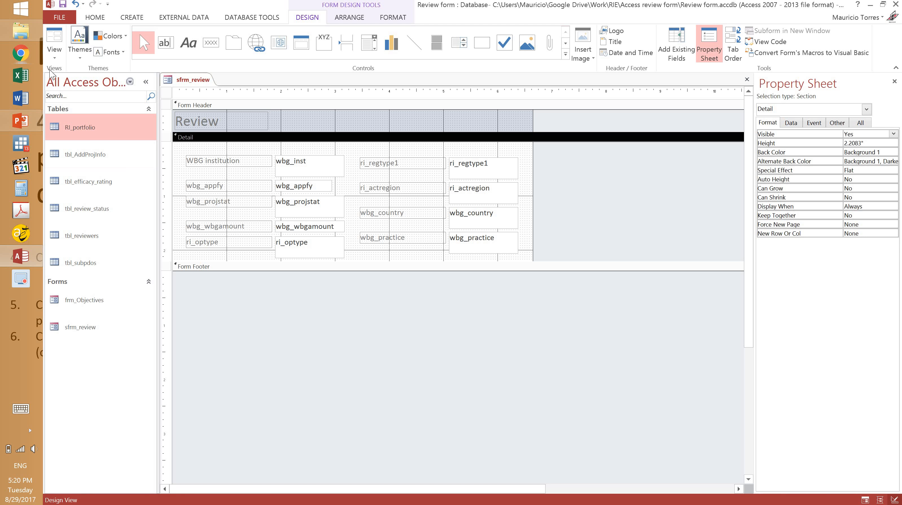
Step: Check sfrm_review in Form View by paging through the first six records, and close the form
left_click(54, 38)
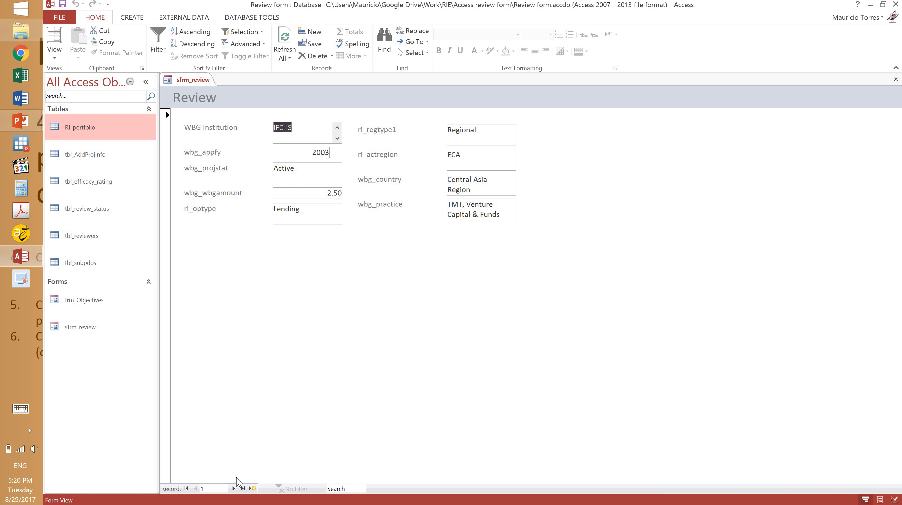
left_click(256, 488)
left_click(256, 488)
left_click(256, 489)
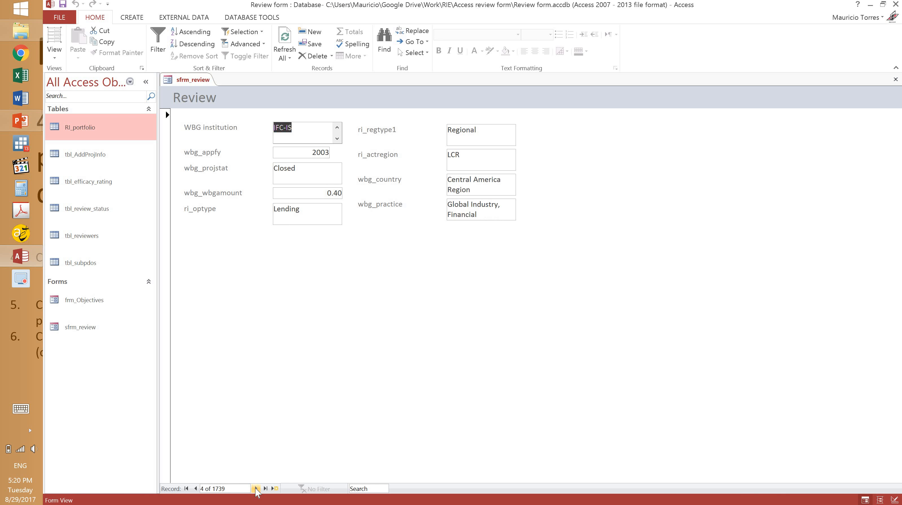
left_click(256, 488)
left_click(256, 488)
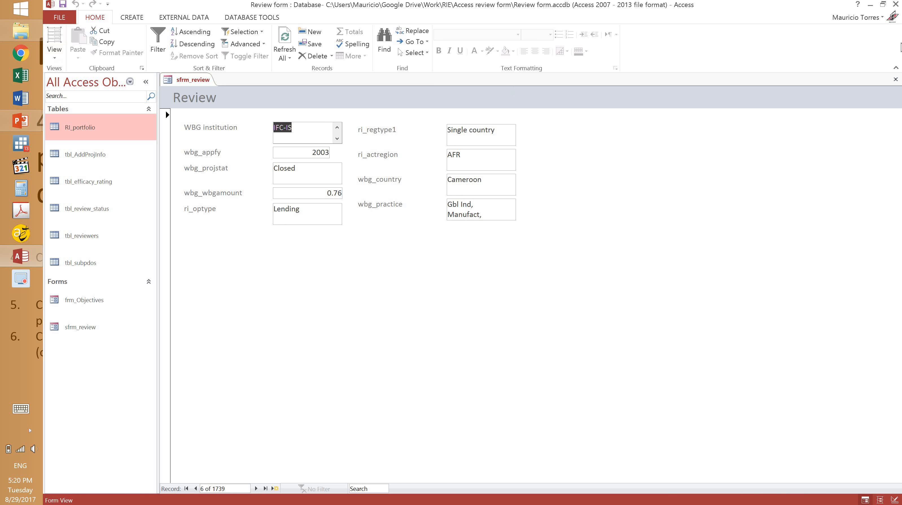
left_click(895, 80)
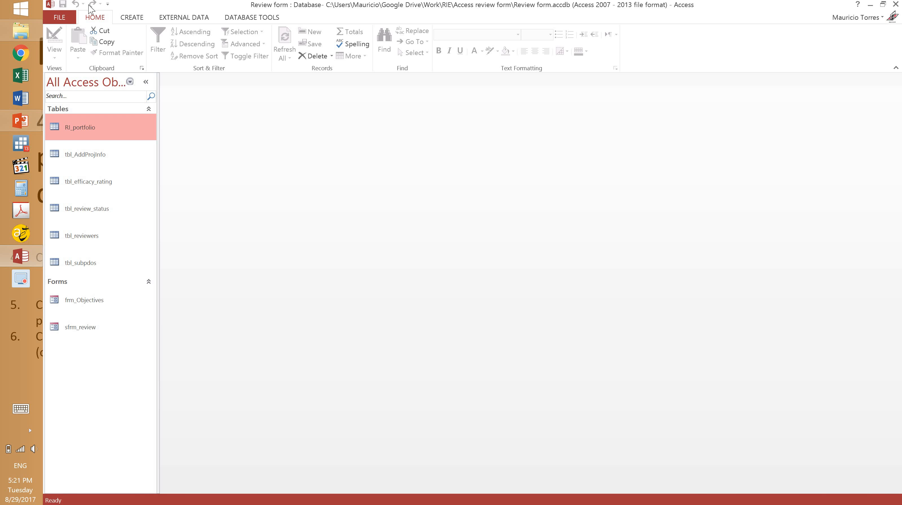
Step: Create a query in design view with the RI_portfolio and tbl_AddProjInfo tables and output all fields of tbl_AddProjInfo
left_click(129, 24)
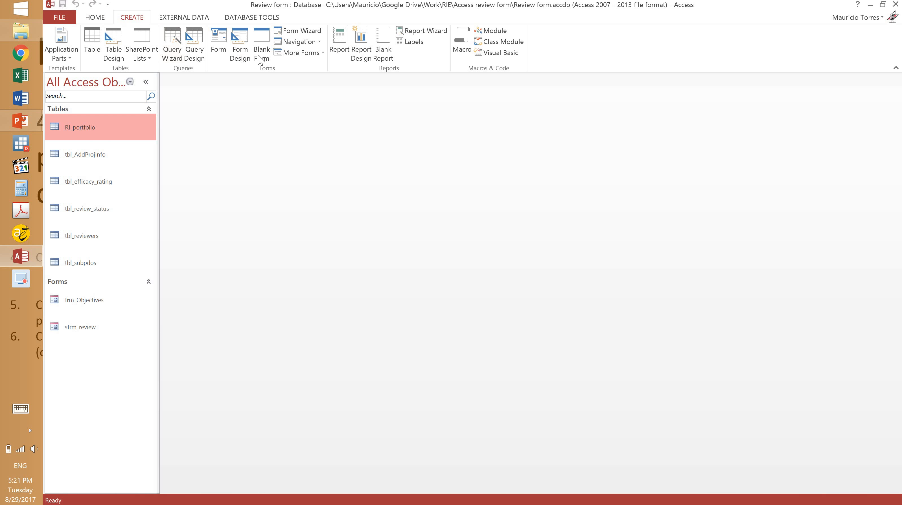
left_click(199, 54)
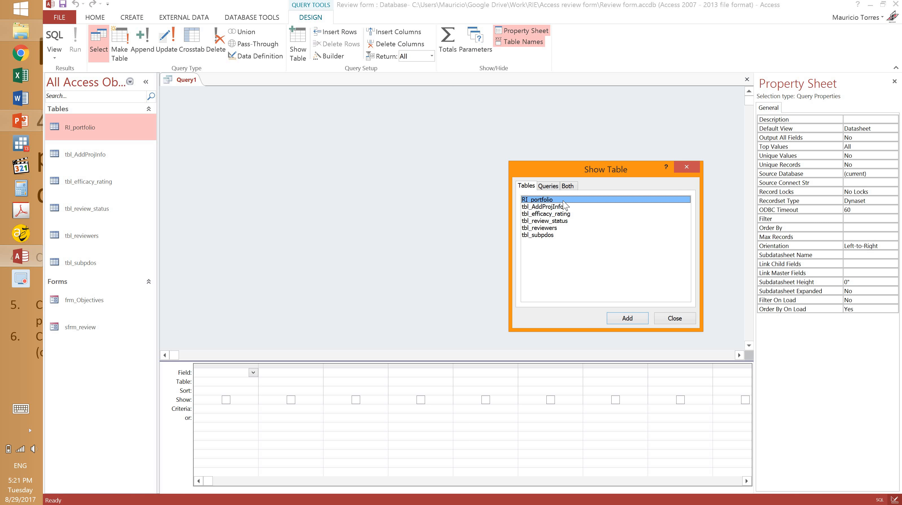
left_click(544, 206, "ctrl")
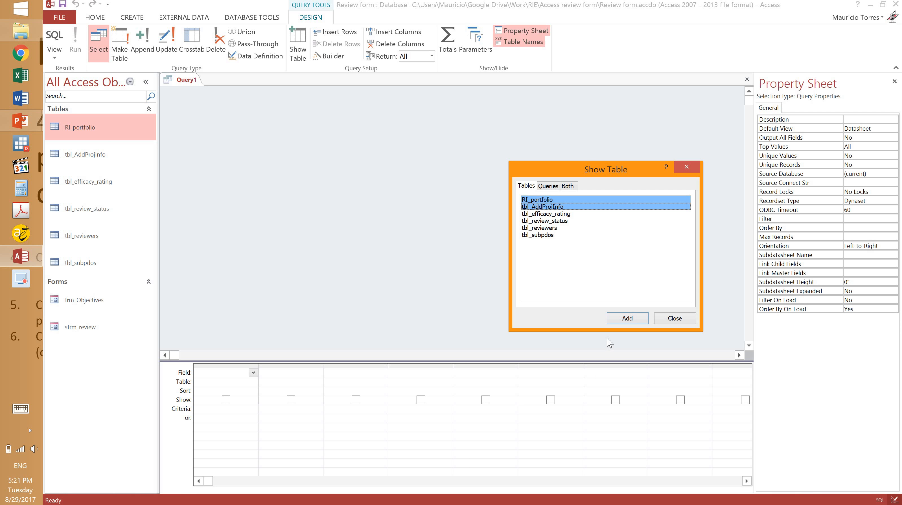
left_click(620, 322)
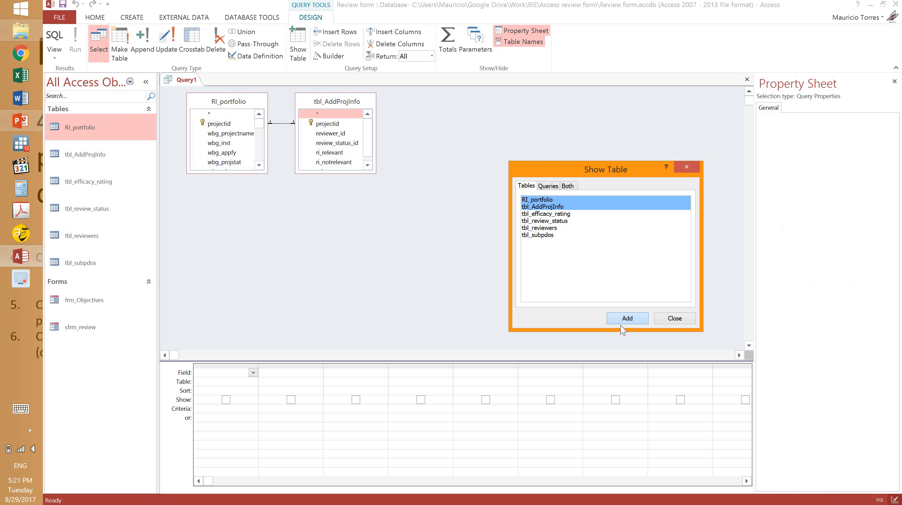
left_click(686, 167)
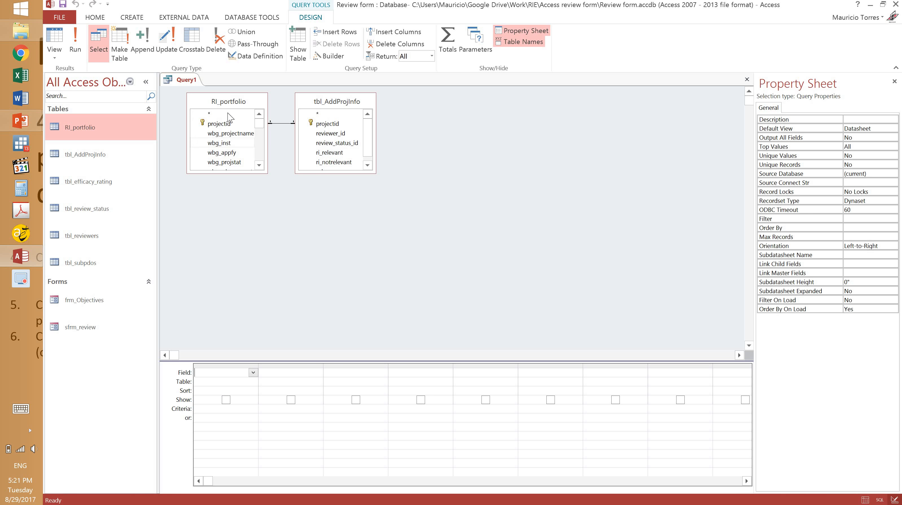
double_click(332, 114)
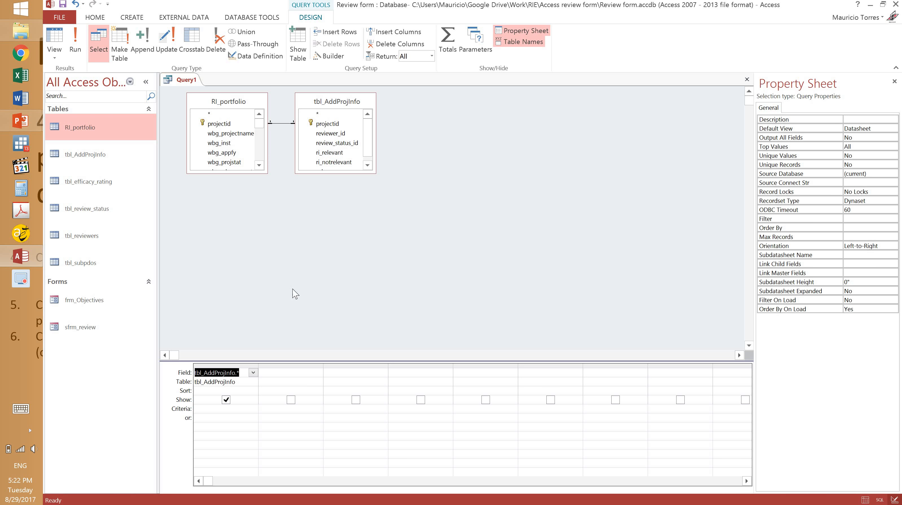
Step: Save the query as qry_AddProjInfo and close it
left_click(63, 5)
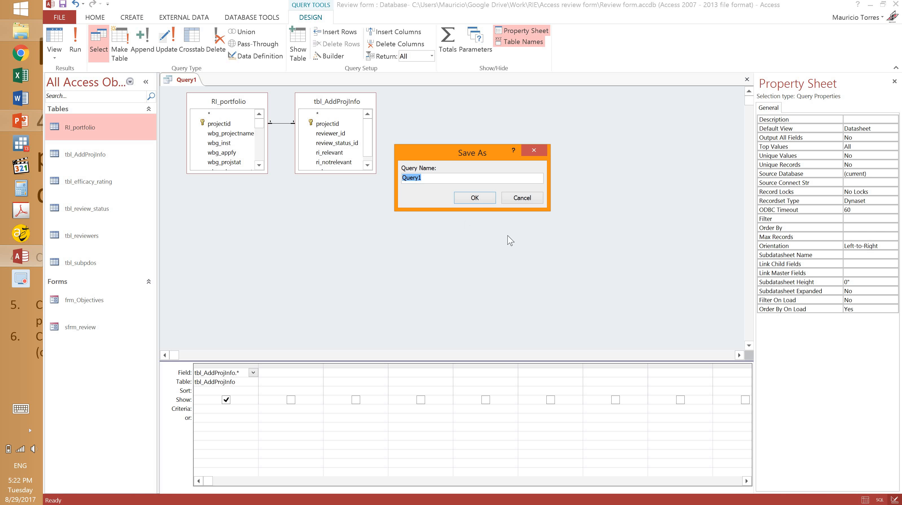
type("qr")
type("y_AddProjInfo")
left_click(471, 201)
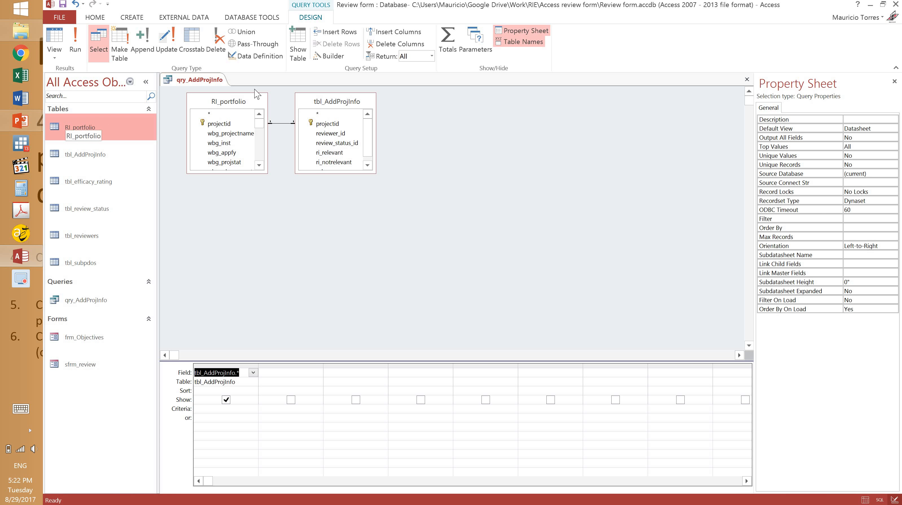
left_click(747, 80)
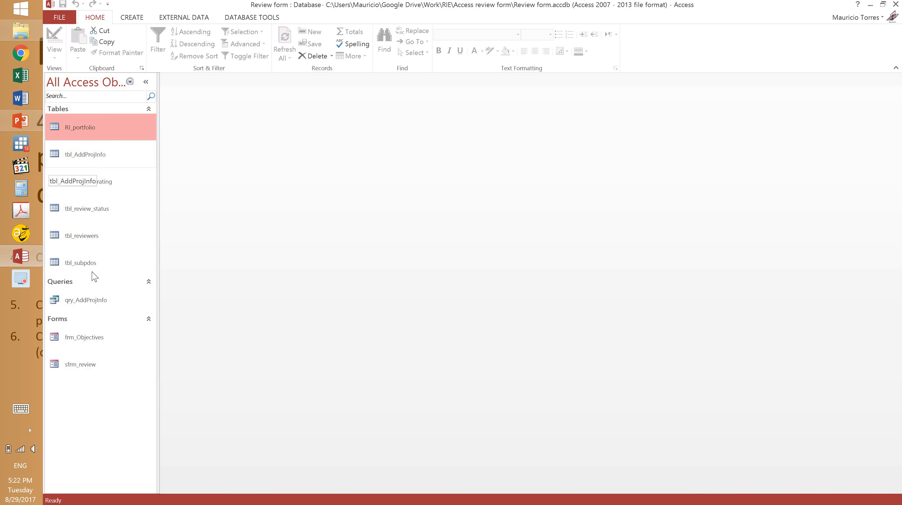
Step: Start the Form Wizard on qry_AddProjInfo and include reviewer_id, review_status_id, ri_relevant, ri_notrelevant and pdo
left_click(89, 306)
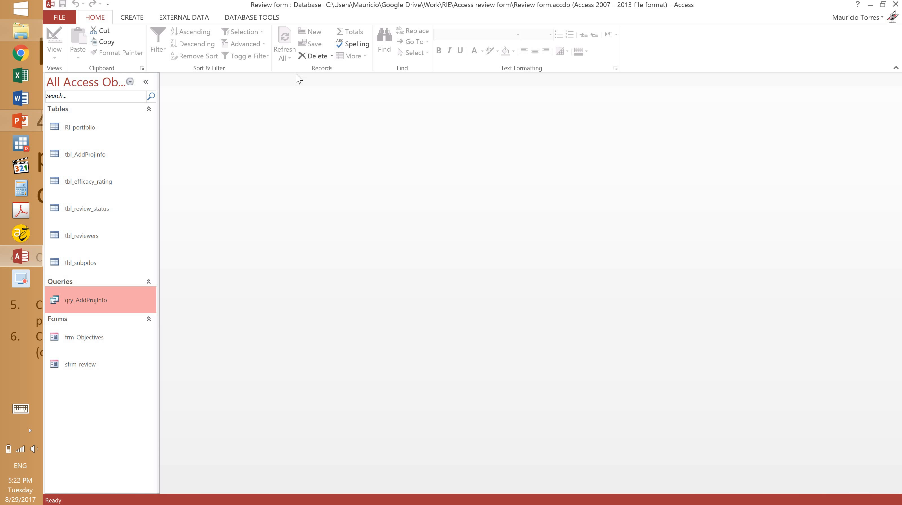
left_click(135, 22)
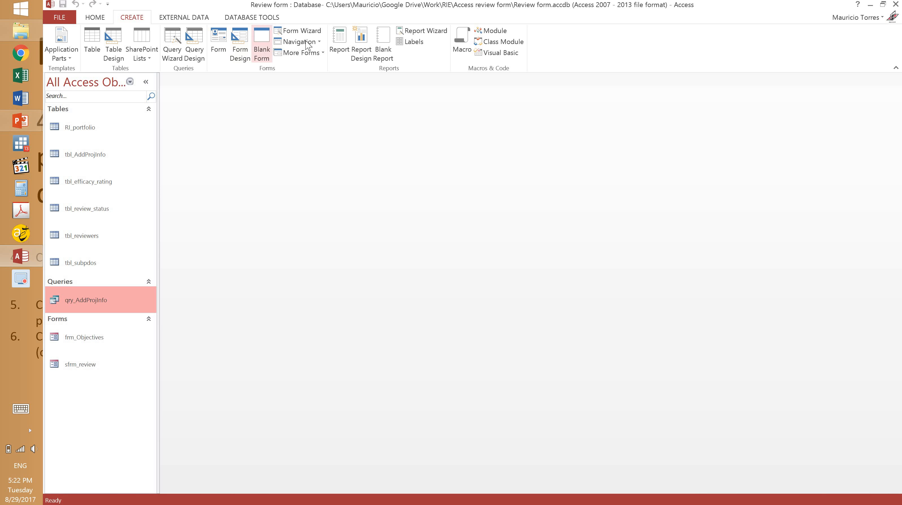
left_click(299, 31)
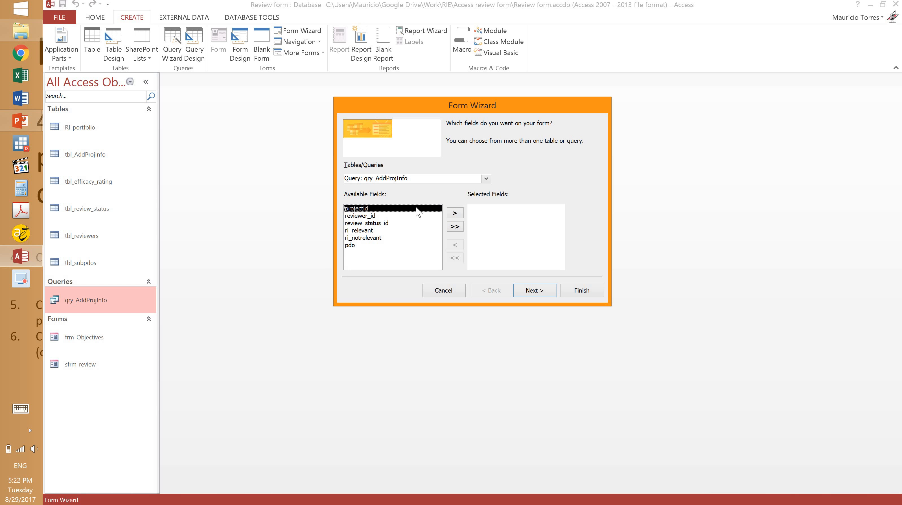
left_click(385, 217)
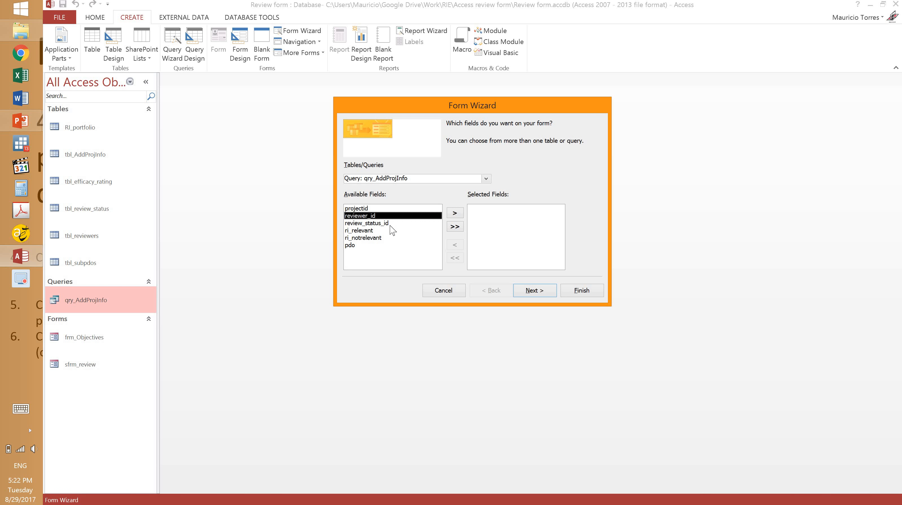
left_click(455, 213)
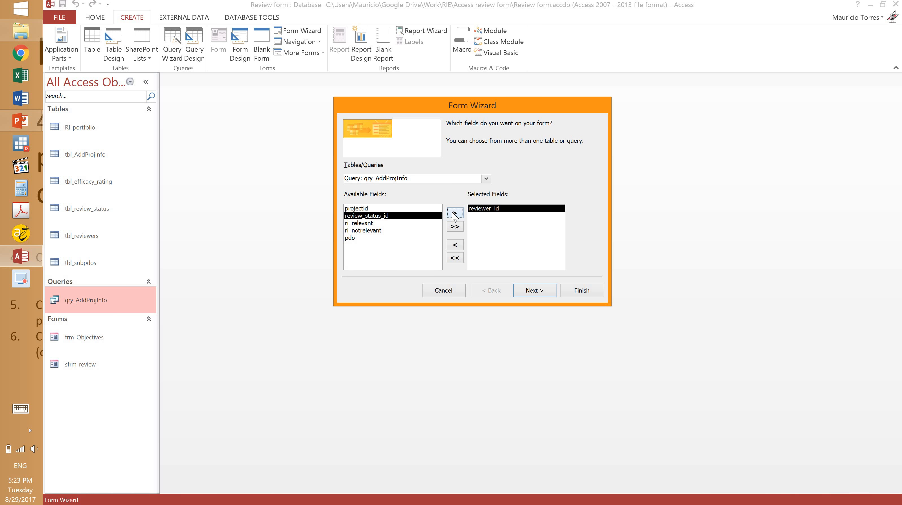
left_click(454, 213)
left_click(454, 213)
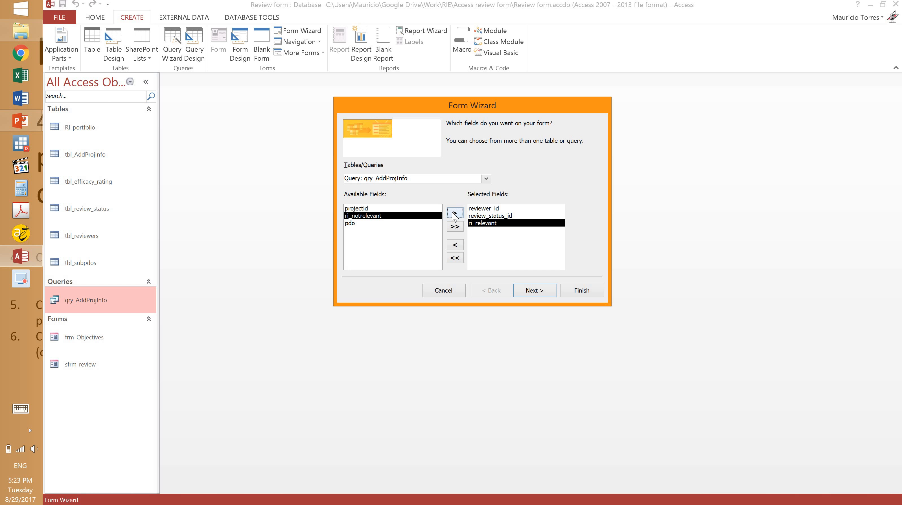
left_click(455, 213)
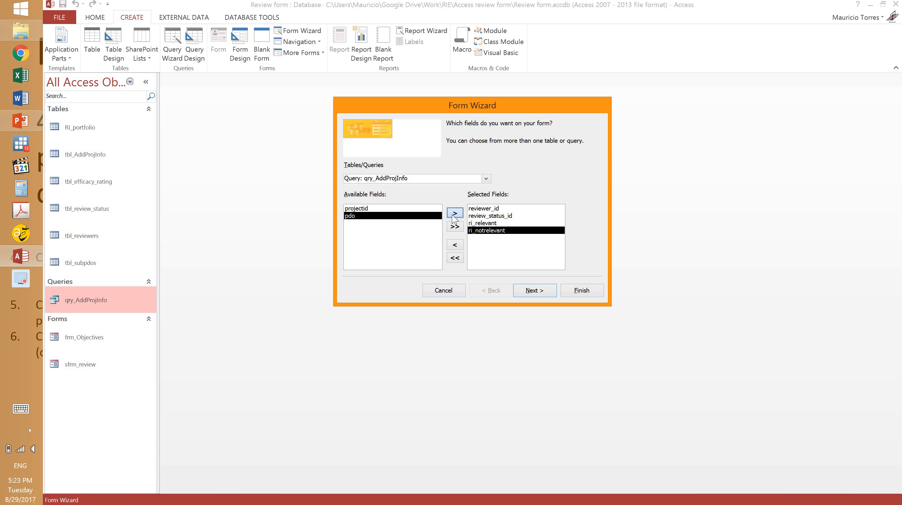
left_click(454, 213)
Step: Finish the wizard with a columnar layout, the title sfrm_AddProjInfo and the option to modify the form's design
left_click(534, 290)
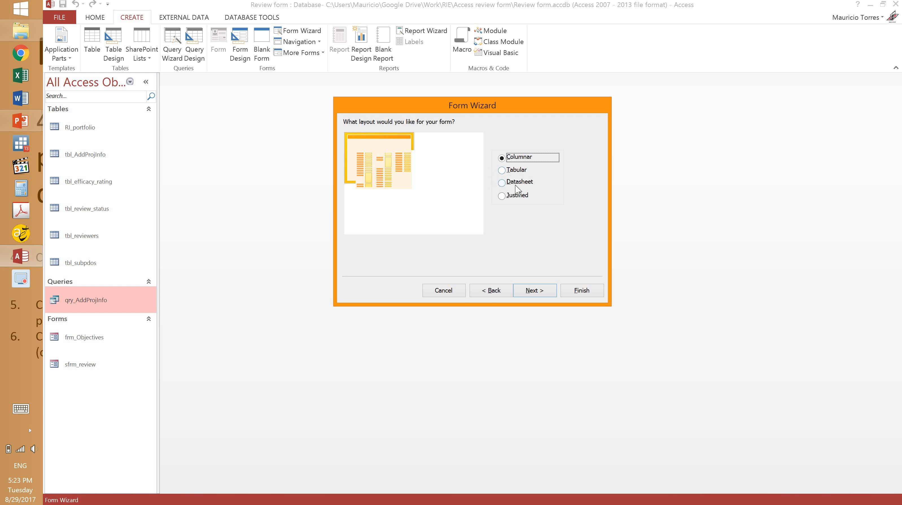
left_click(531, 288)
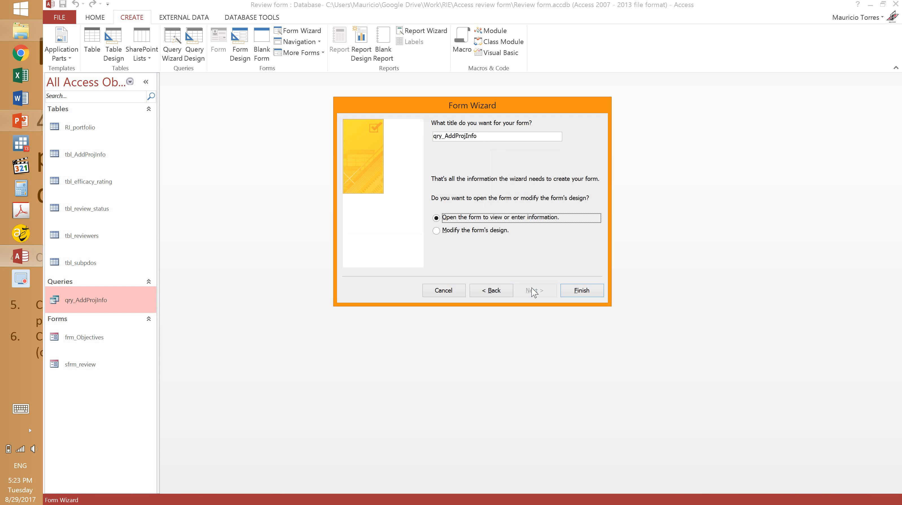
left_click(472, 137)
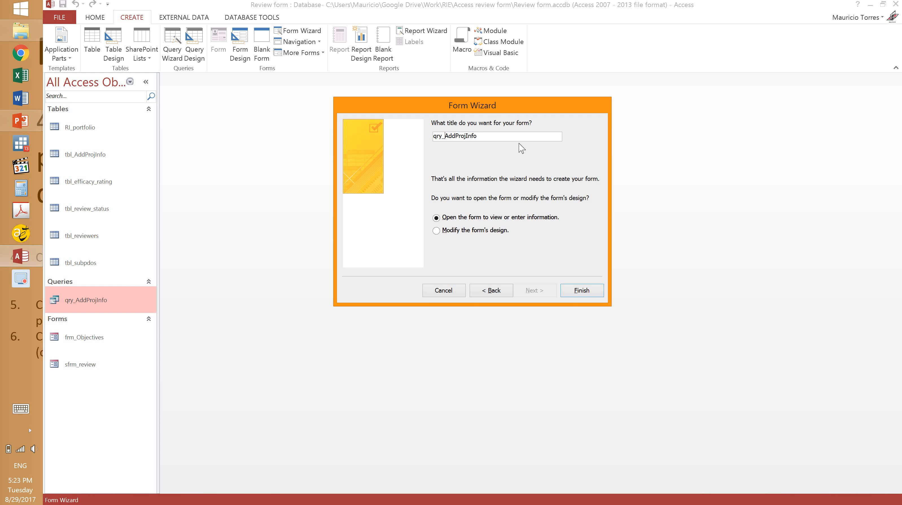
type("sfrm")
left_click(487, 235)
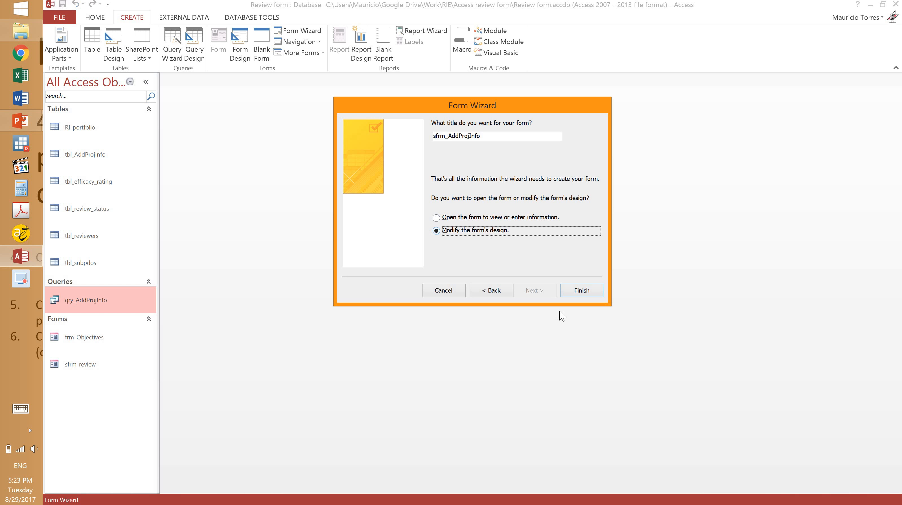
left_click(577, 294)
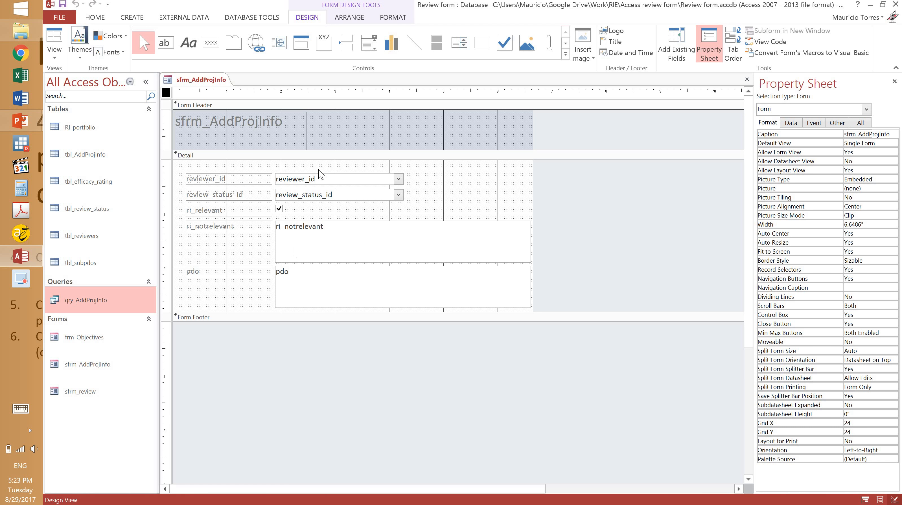
Step: Change the header title of sfrm_AddProjInfo to "Additional Project Information"
left_click(422, 192)
left_click(250, 117)
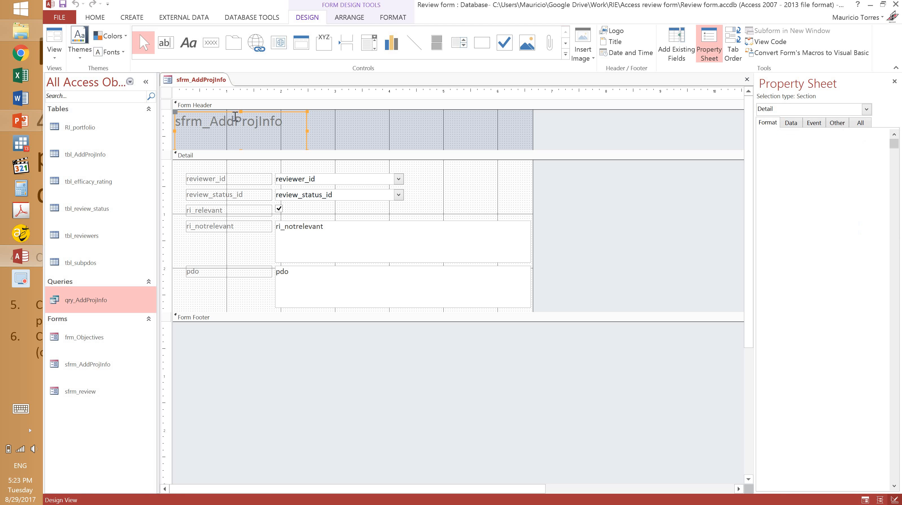
left_click(248, 122)
key("shift+Left")
key("shift+Left")
key("shift+Left")
key("shift+Left")
key("shift+Left")
key("shift+Left")
key("shift+Left")
key("shift+Left")
type("Addt")
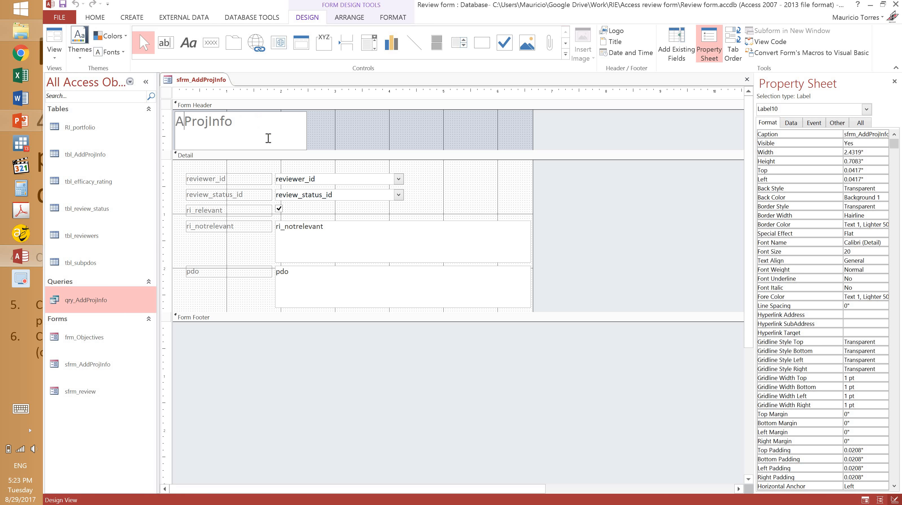
key("BackSpace")
type("itional Projec")
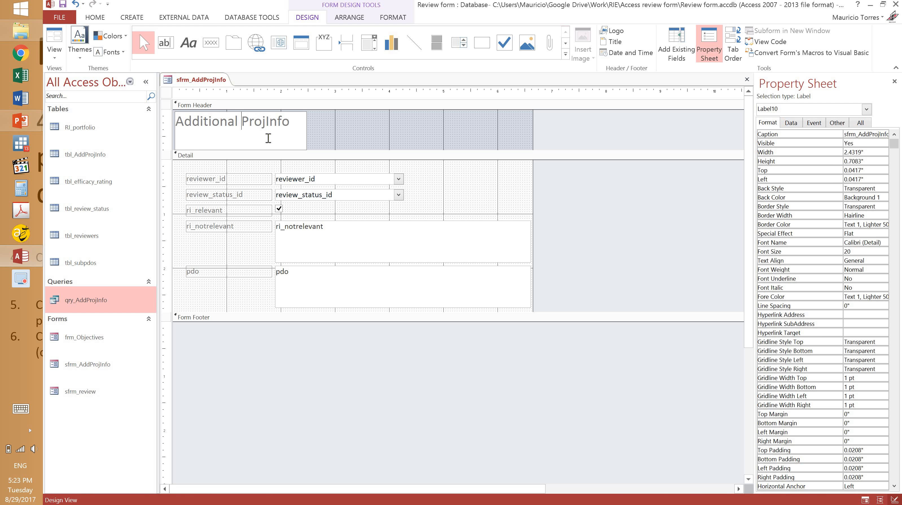
type("t Proj")
key("Right")
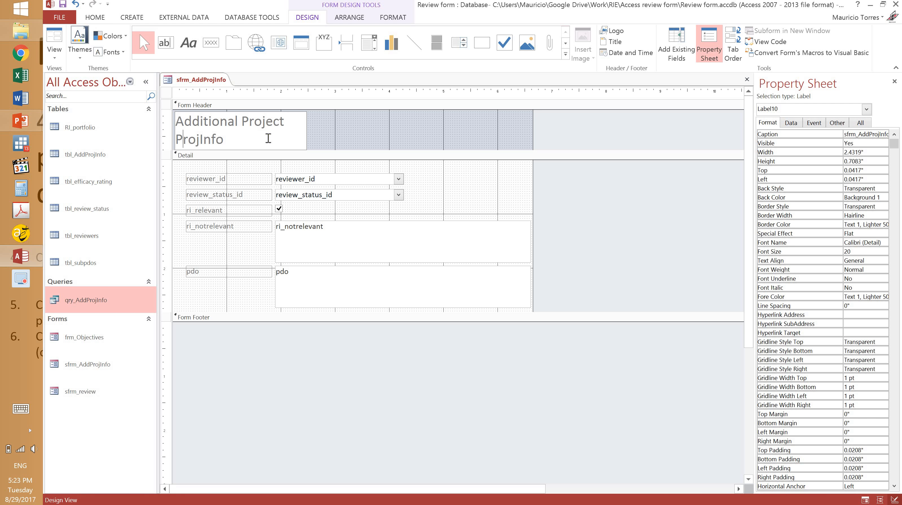
key("Left")
key("shift+End")
type("Information")
left_click(310, 137)
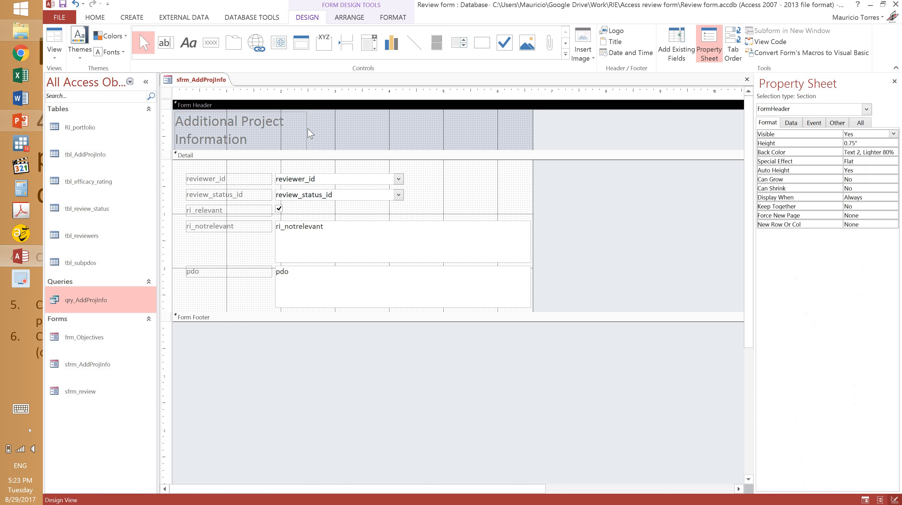
Step: Resize the header title label to one line, about 3.75" wide and 0.33" high, with the header section reduced to match, and save the form
left_click(306, 130)
mouse_move(306, 130)
left_mouse_down()
mouse_move(378, 133)
mouse_move(292, 135)
left_mouse_up()
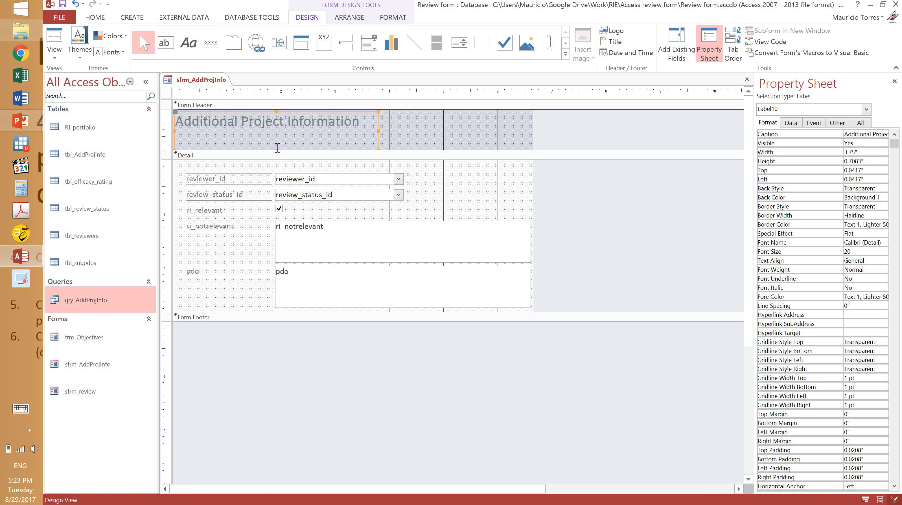
left_click(278, 140)
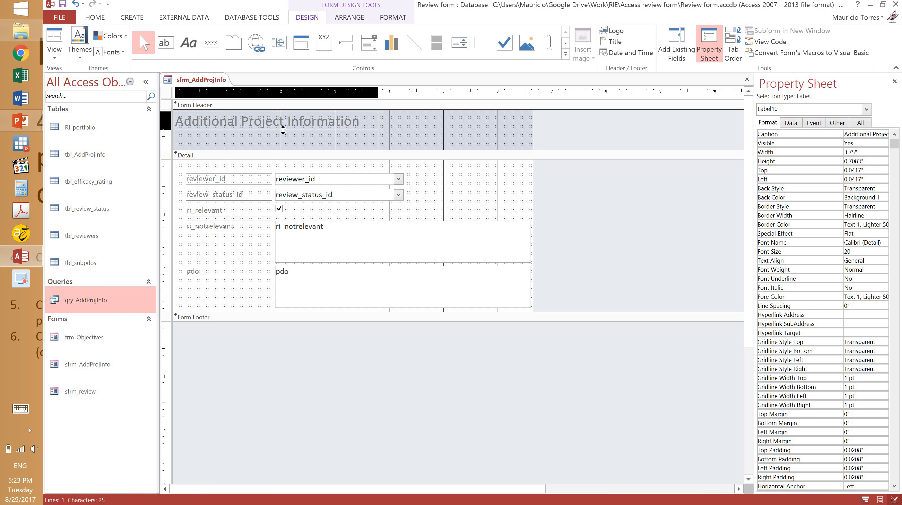
key("Escape")
left_click_drag(286, 149, 286, 131)
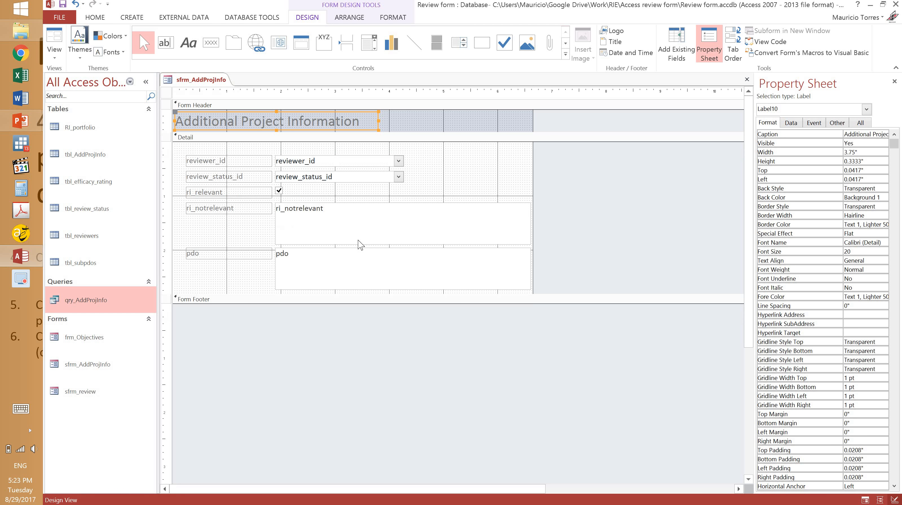
left_click(447, 172)
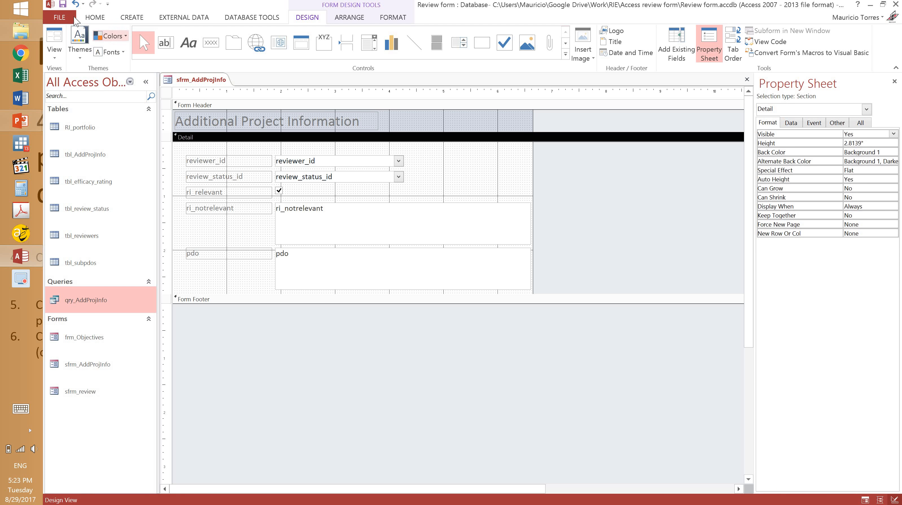
left_click(64, 5)
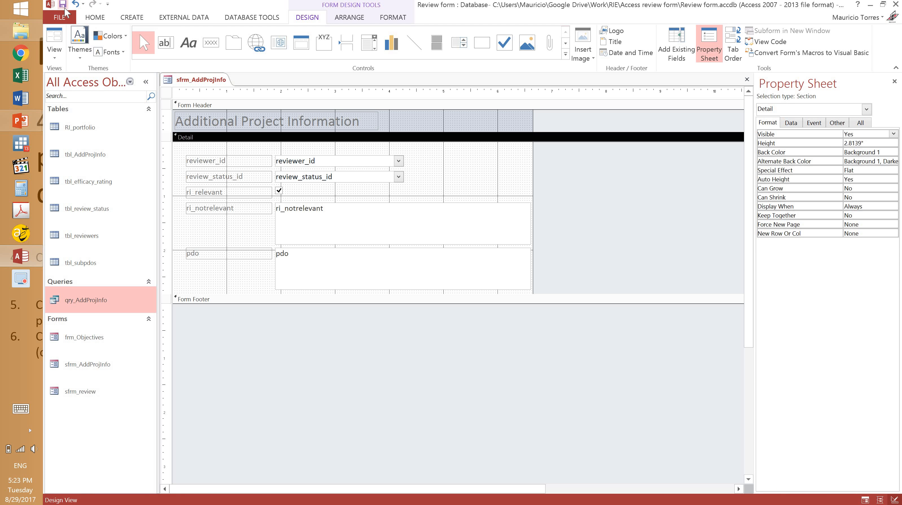
Step: Display sfrm_AddProjInfo in Form View and check the choices offered by the reviewer_id and review_status_id combo boxes
left_click(60, 39)
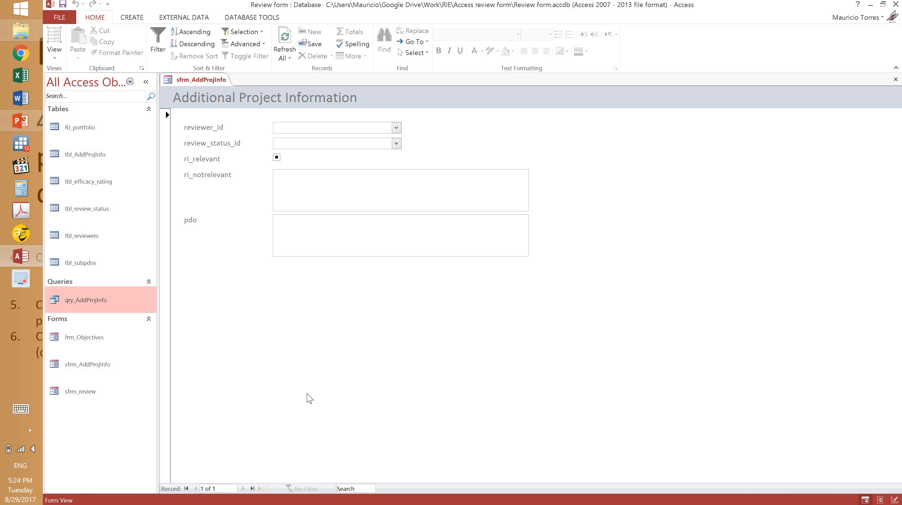
left_click(395, 131)
left_click(395, 130)
left_click(396, 146)
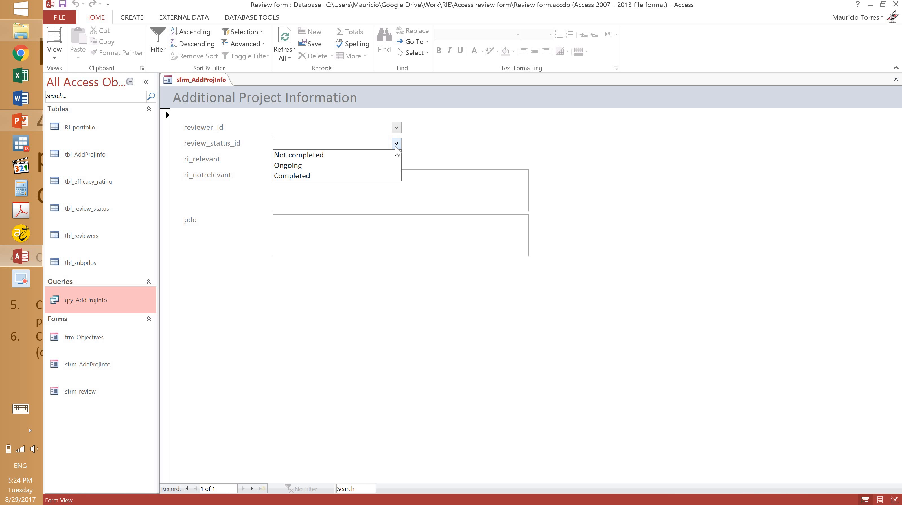
left_click(396, 148)
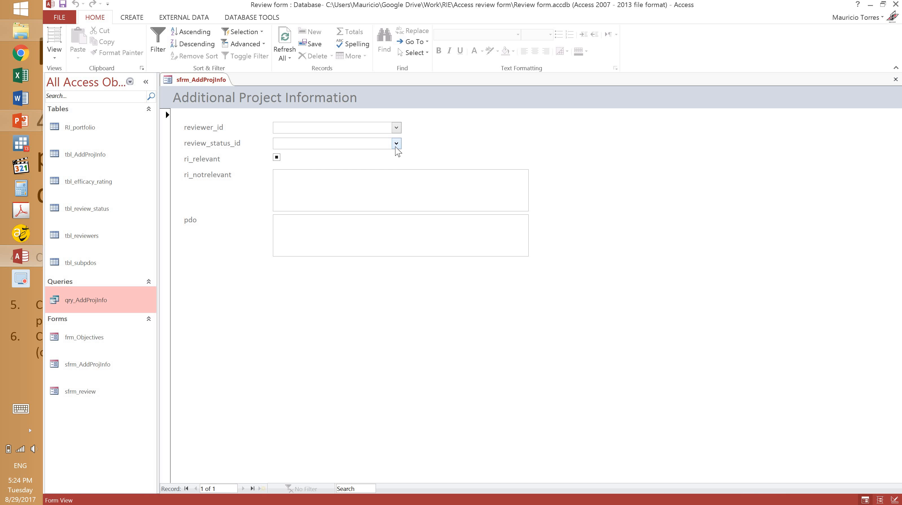